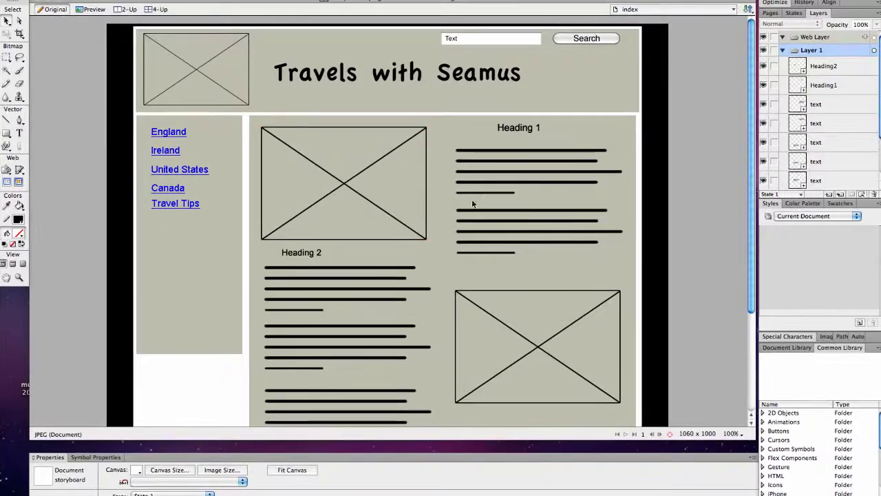
- Show the Pages list and save the storyboard as storyboard.png, replacing the existing file
click(769, 13)
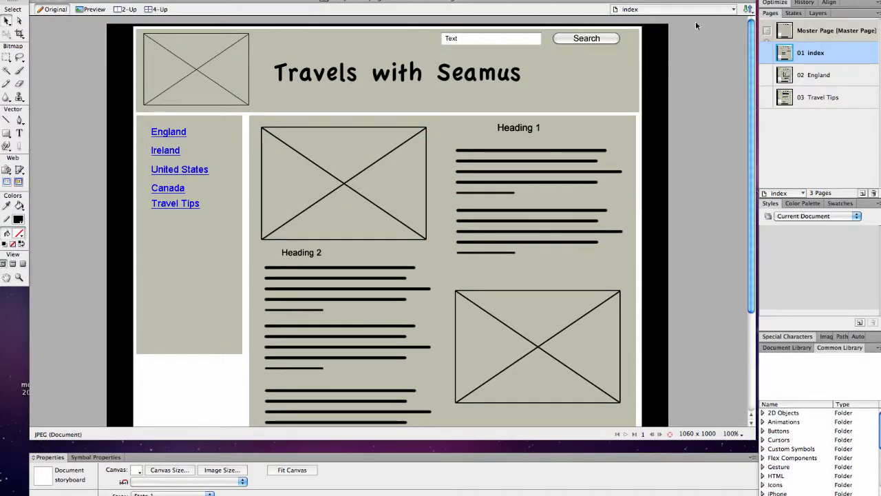
click(86, 0)
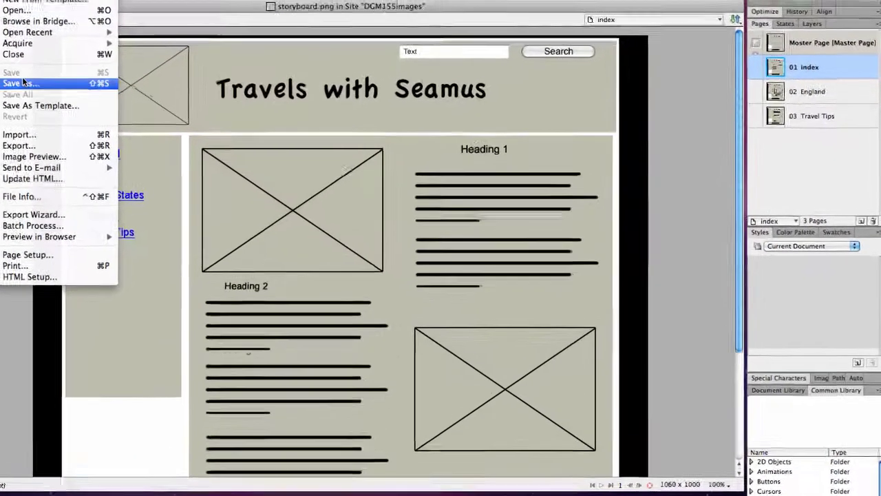
click(98, 67)
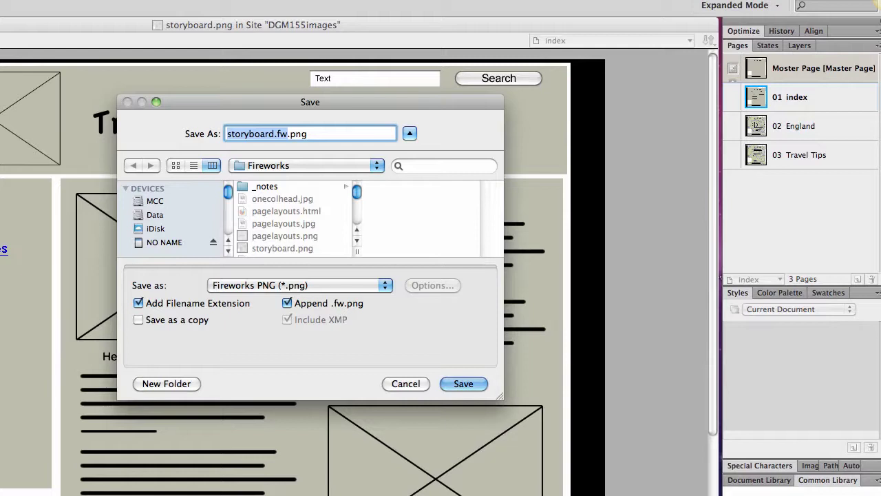
text(storyboard)
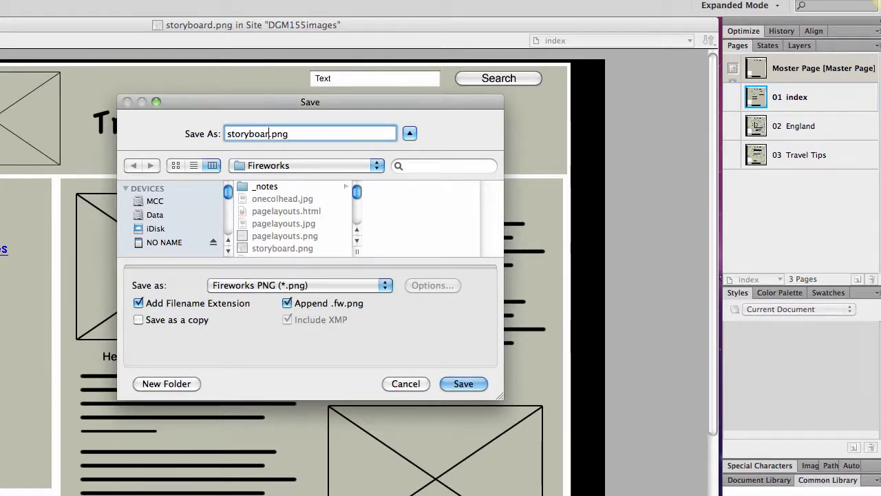
key(Return)
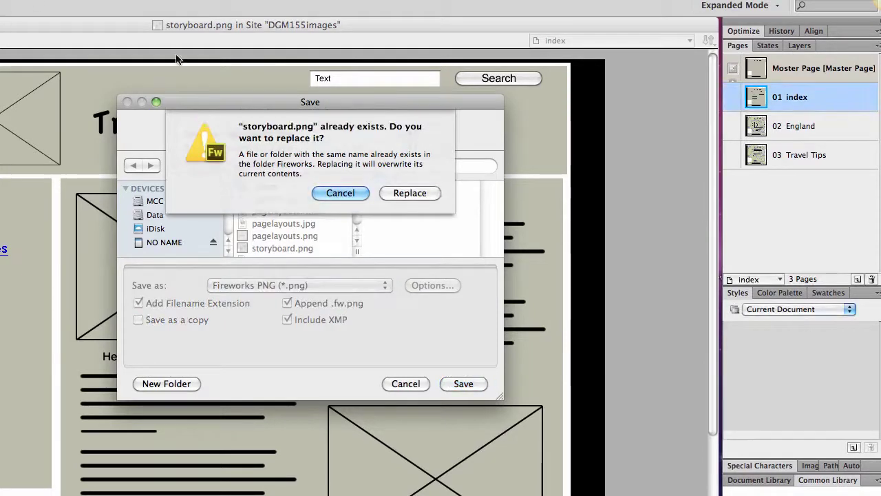
click(410, 193)
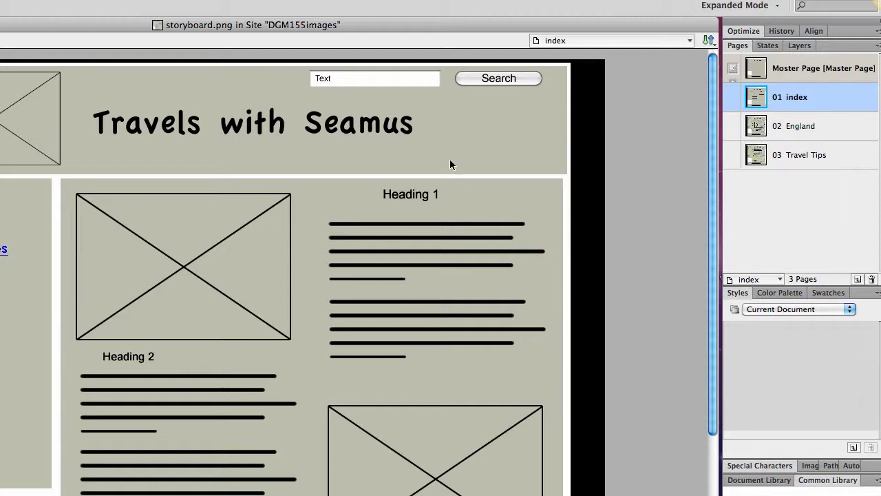
- Open the Master Page for editing and bring up its layer list
click(806, 48)
scroll(774, 158, down, 3)
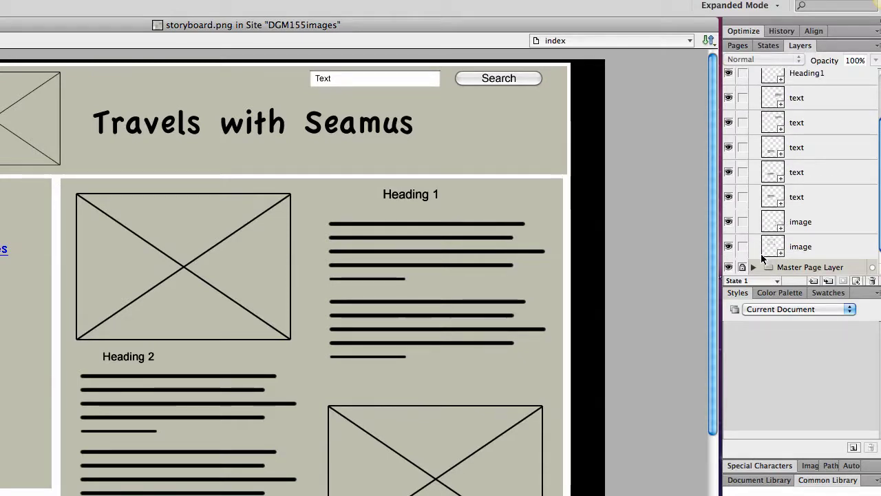
click(738, 46)
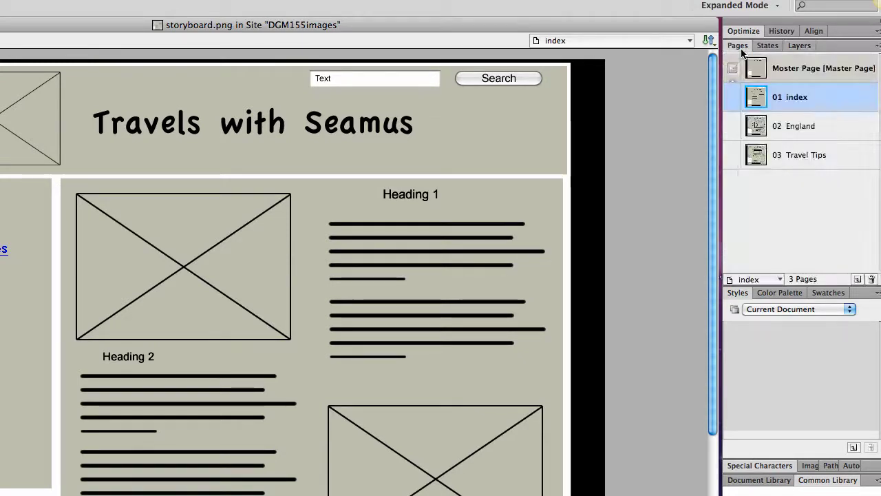
double_click(765, 65)
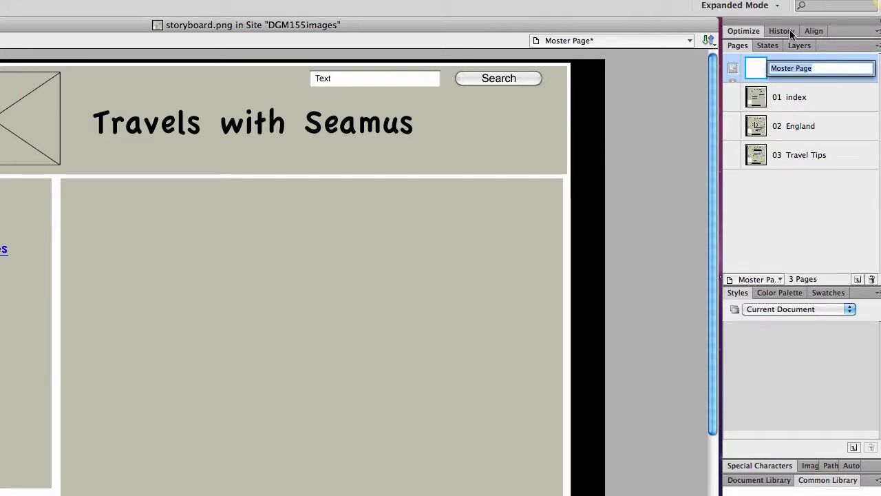
key(Return)
click(795, 44)
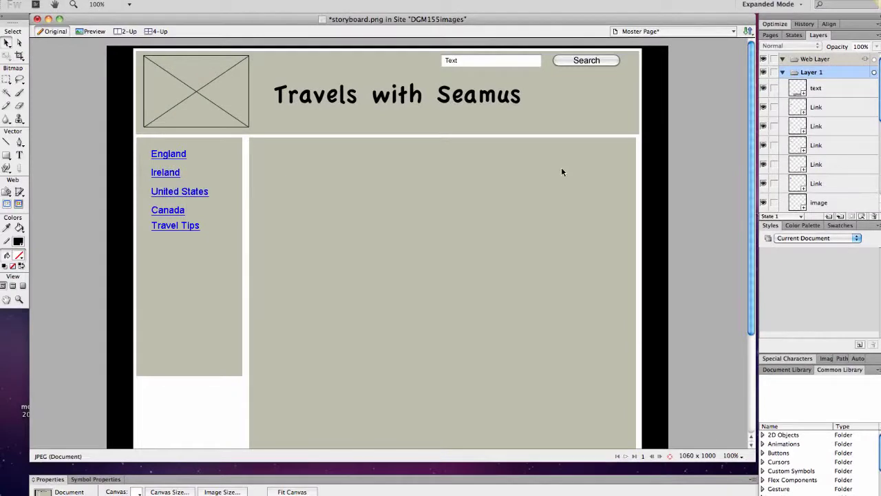
scroll(780, 139, down, 5)
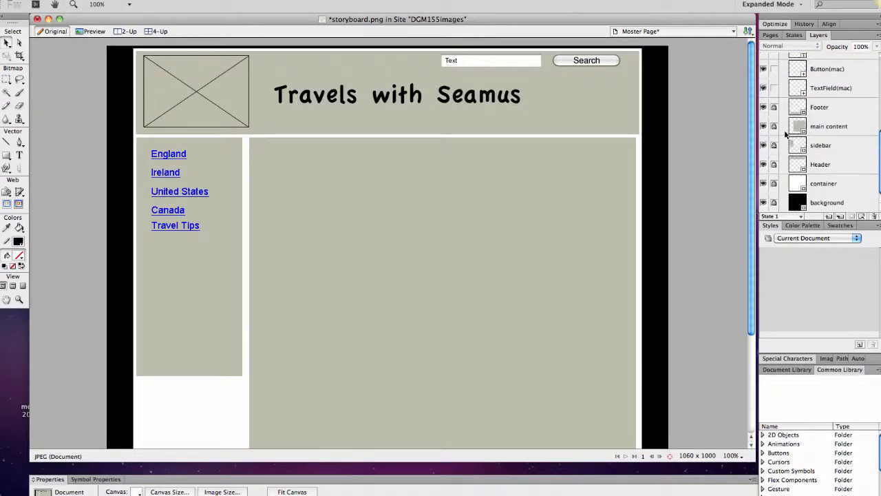
- Unlock the main content, sidebar, Header, container and background layers
click(774, 109)
click(774, 126)
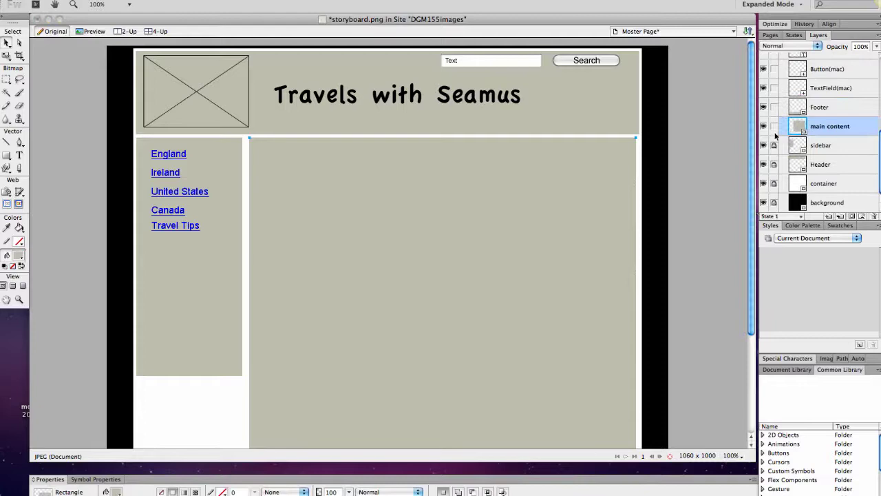
click(774, 145)
click(774, 164)
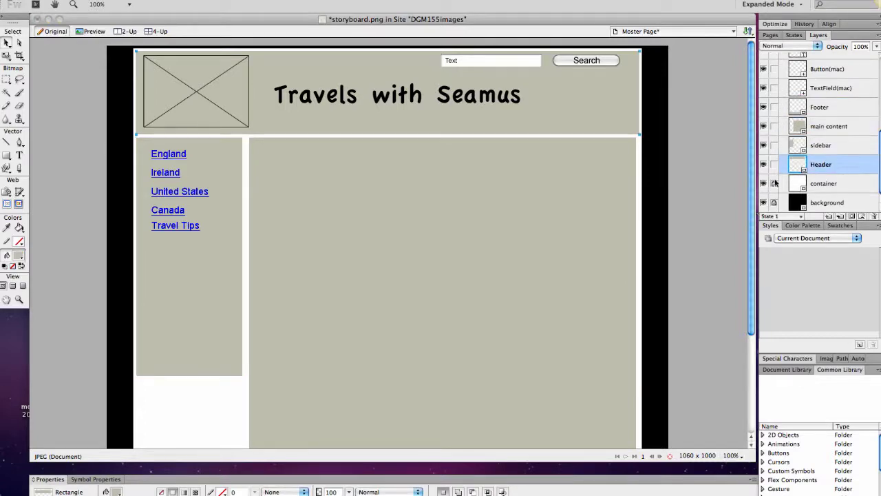
click(774, 183)
click(773, 202)
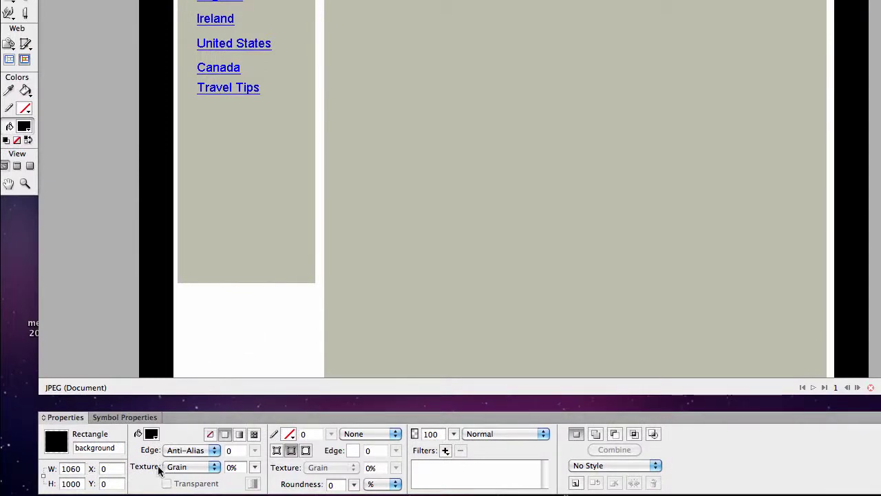
- Check the background's fill colour swatch, leaving the fill black
click(151, 434)
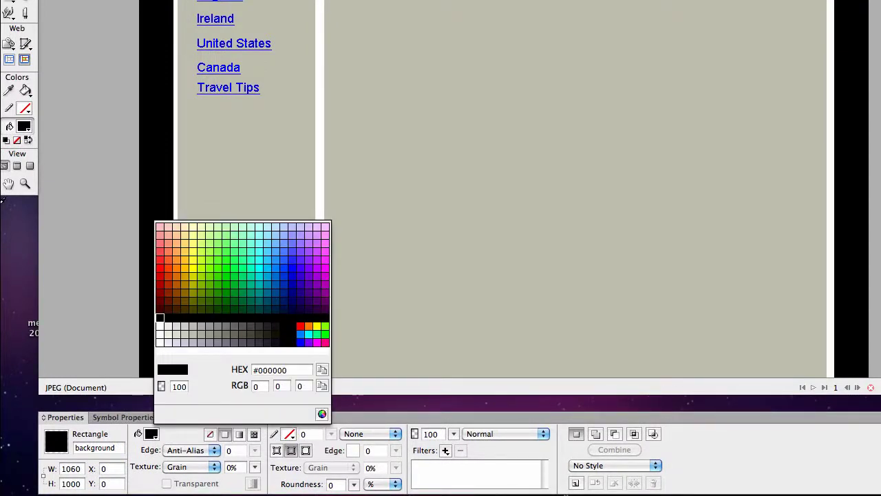
key(Escape)
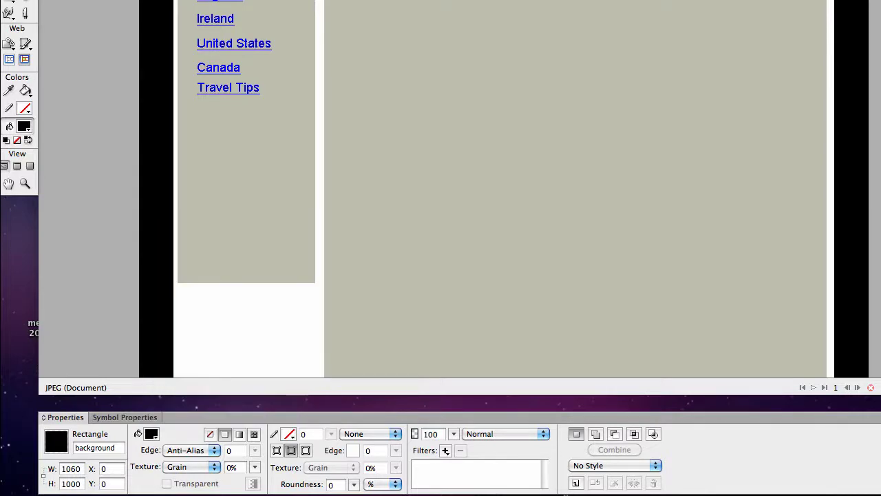
key(super+Tab)
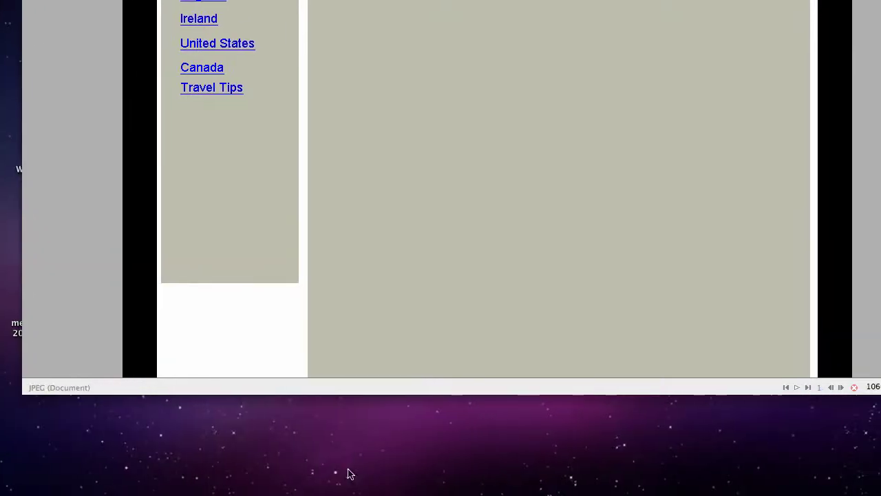
key(super+Tab)
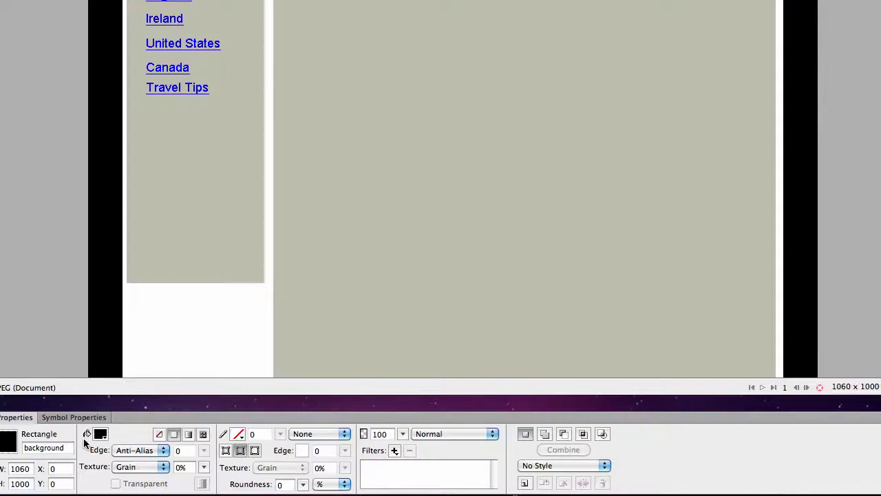
click(99, 433)
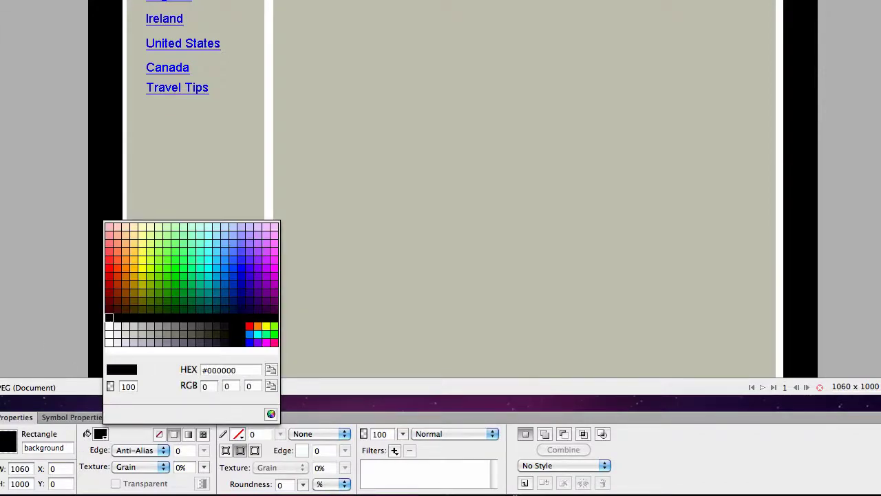
key(Escape)
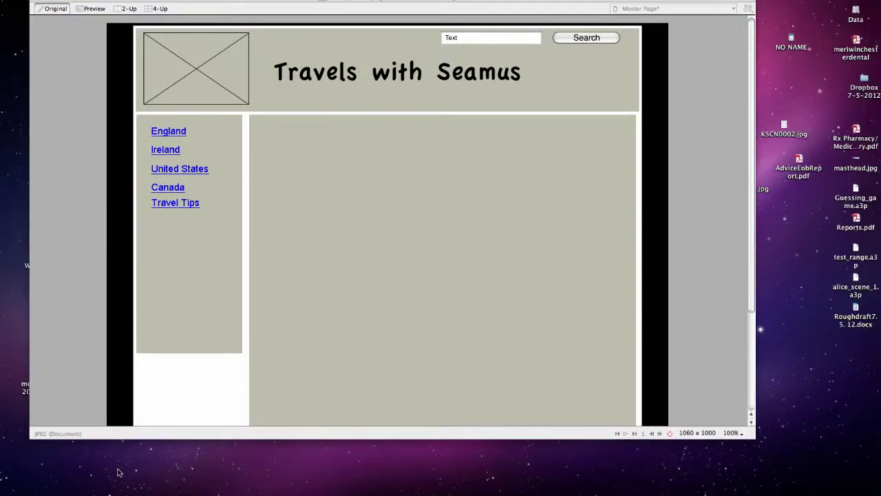
key(Tab)
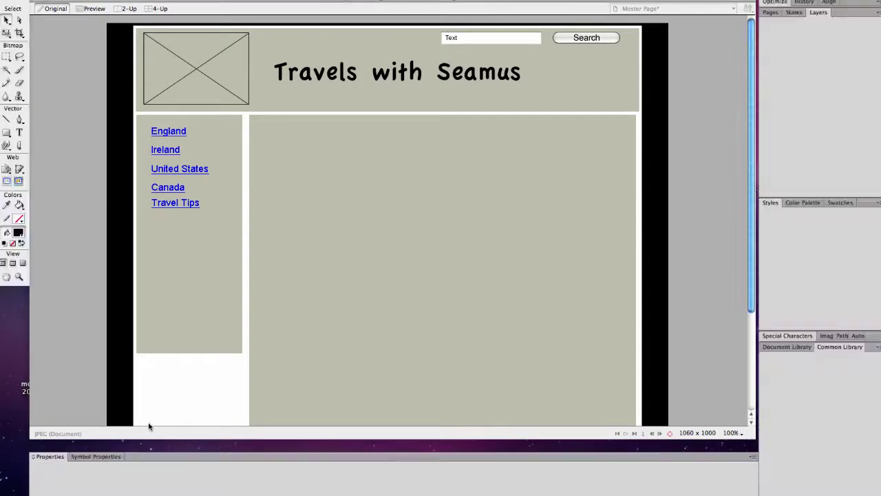
- Change the background fill to dark blue #2e4159 and lock the background layer again
click(117, 466)
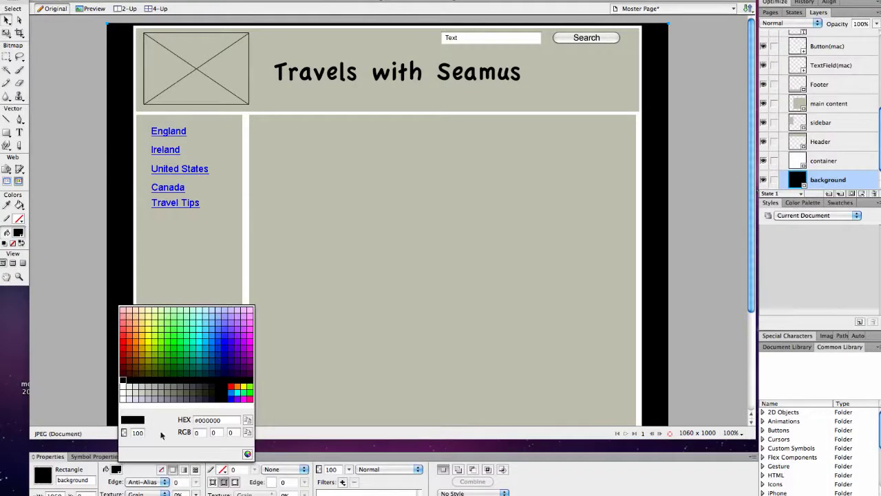
click(230, 421)
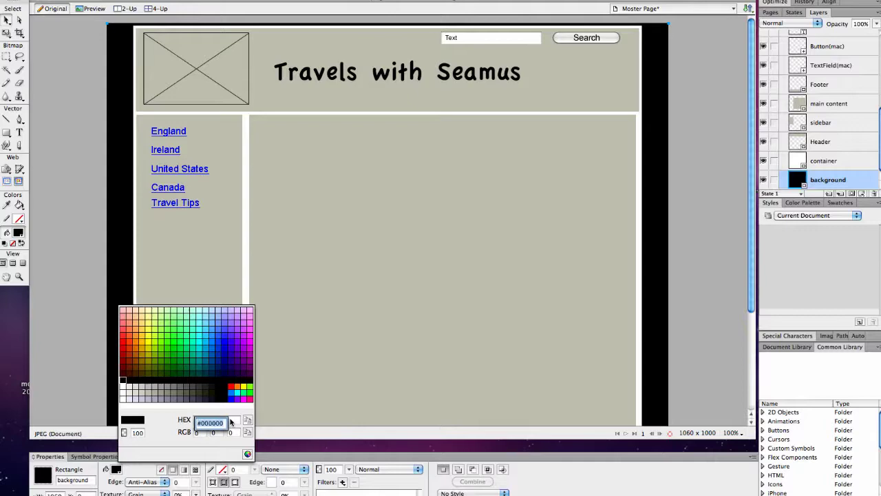
click(230, 421)
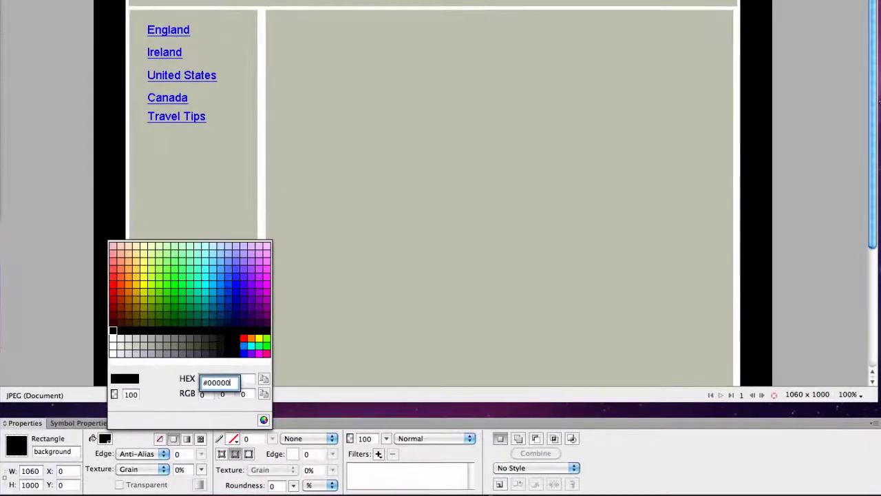
key(BackSpace)
key(BackSpace)
key(BackSpace)
key(BackSpace)
key(BackSpace)
key(BackSpace)
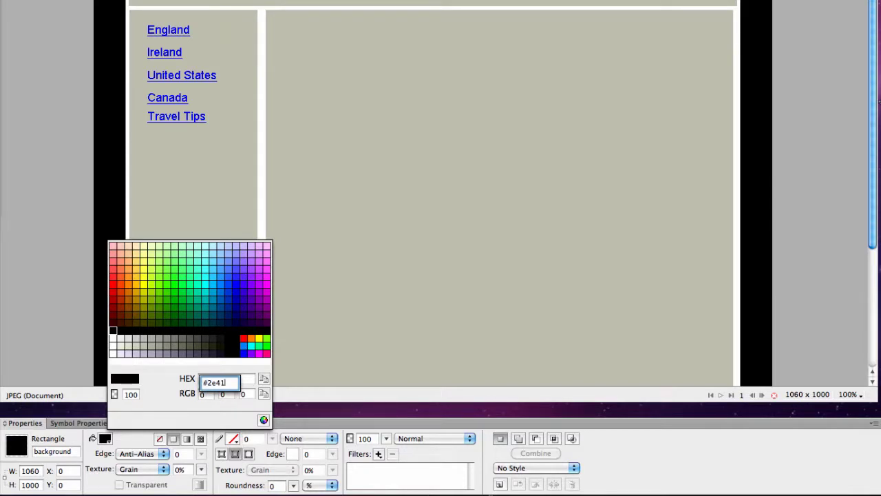
key(Return)
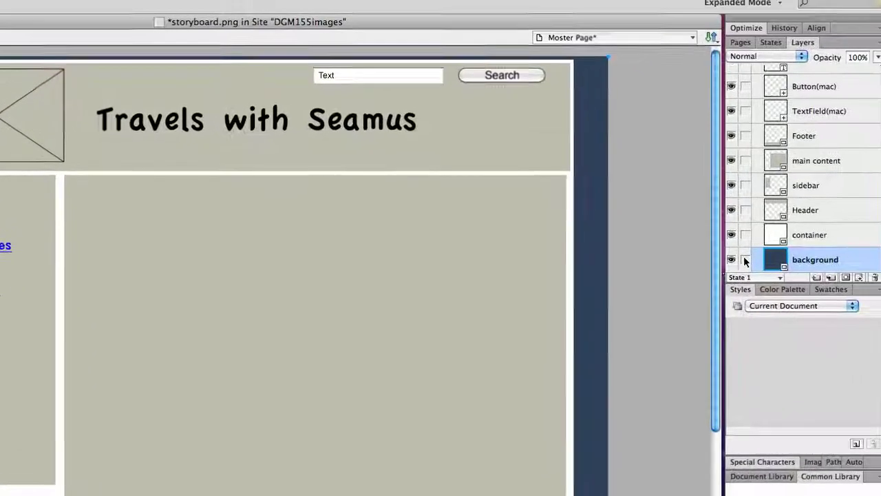
click(742, 262)
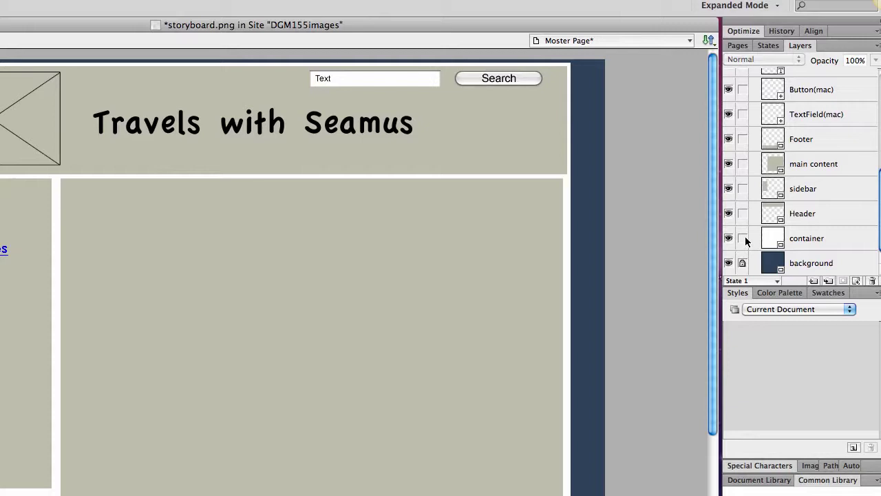
- Select the container layer and change its fill from white to #dceaff
click(769, 240)
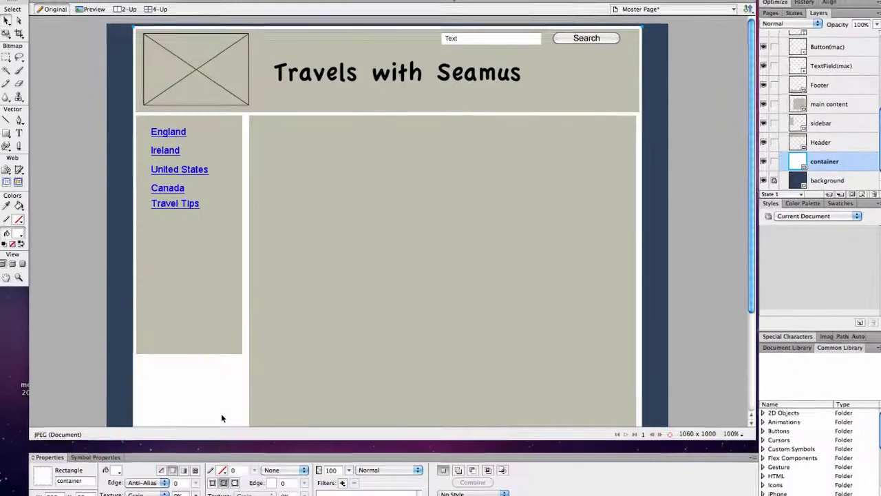
click(116, 469)
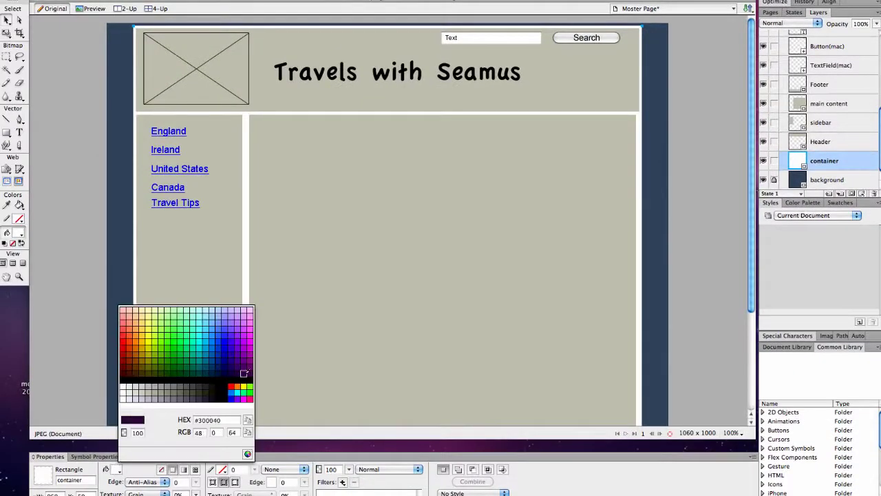
click(219, 421)
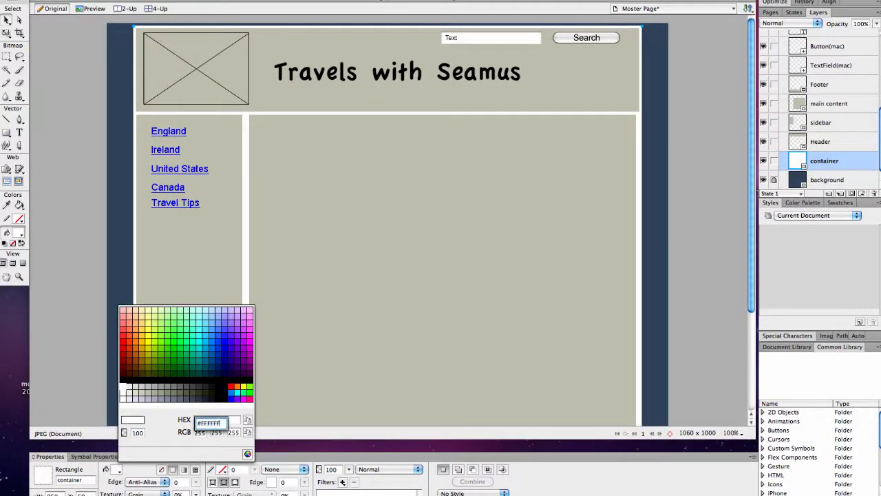
text(#)
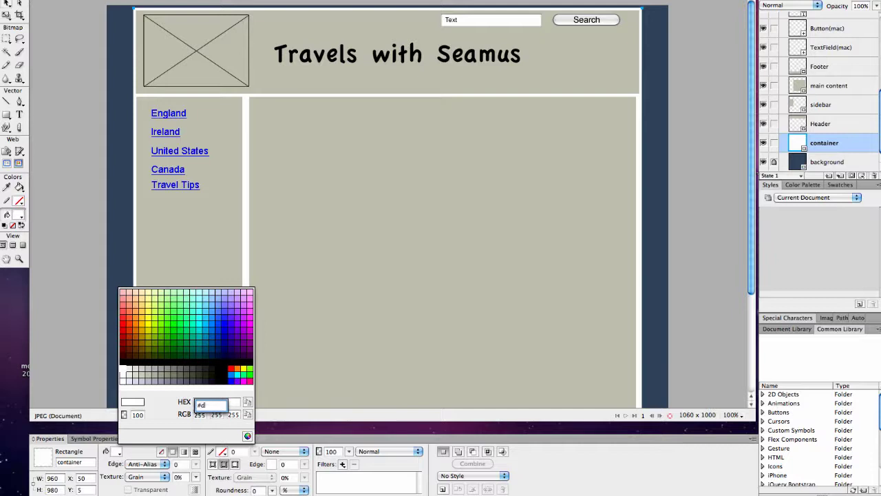
text(dceaff)
key(Return)
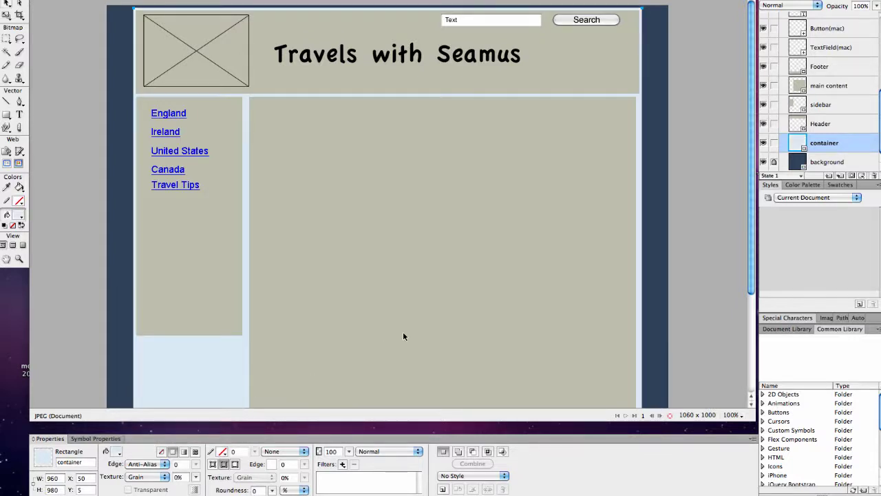
- Delete the main content, sidebar, grey header, image placeholder and Travels with Seamus title
click(402, 336)
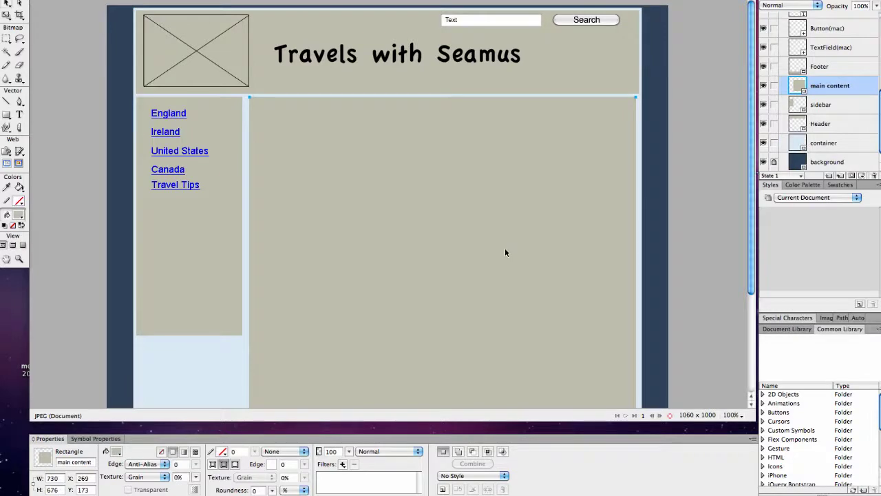
key(Delete)
click(203, 212)
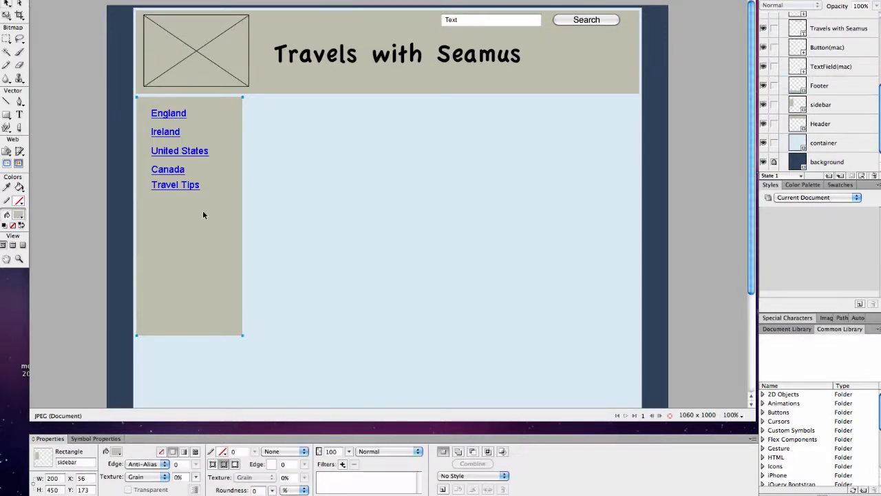
key(Delete)
click(524, 77)
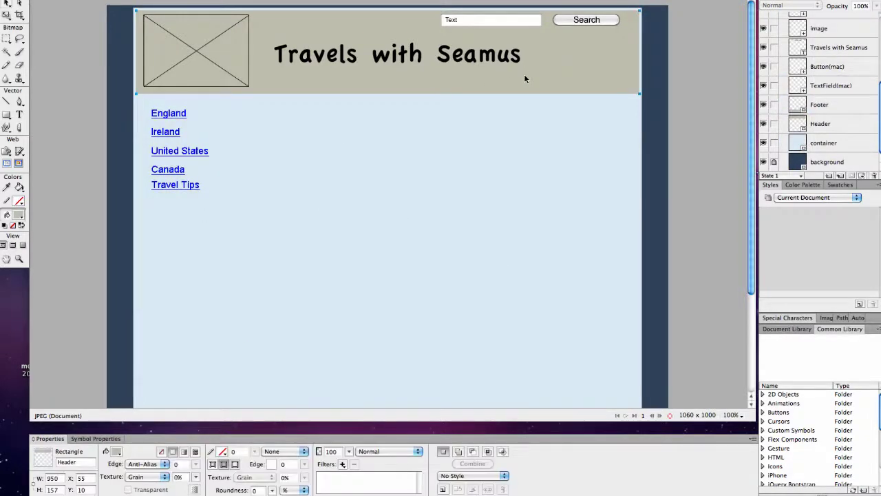
key(Delete)
click(244, 73)
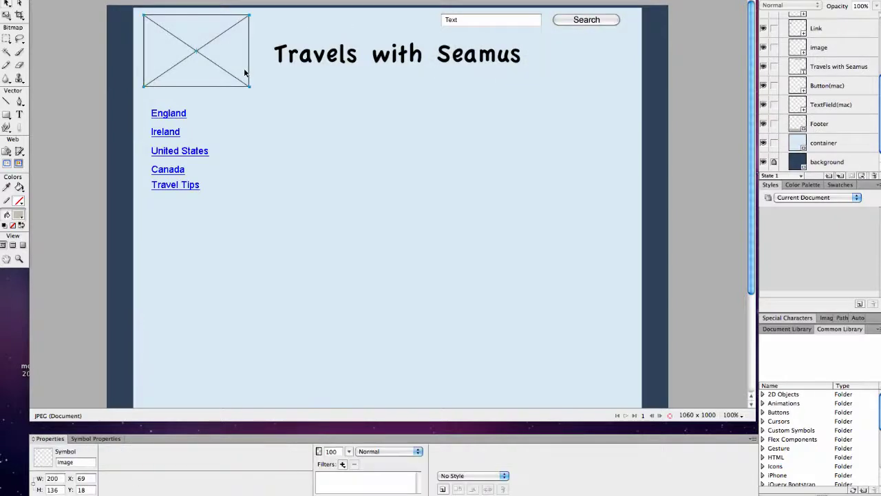
key(Delete)
click(346, 52)
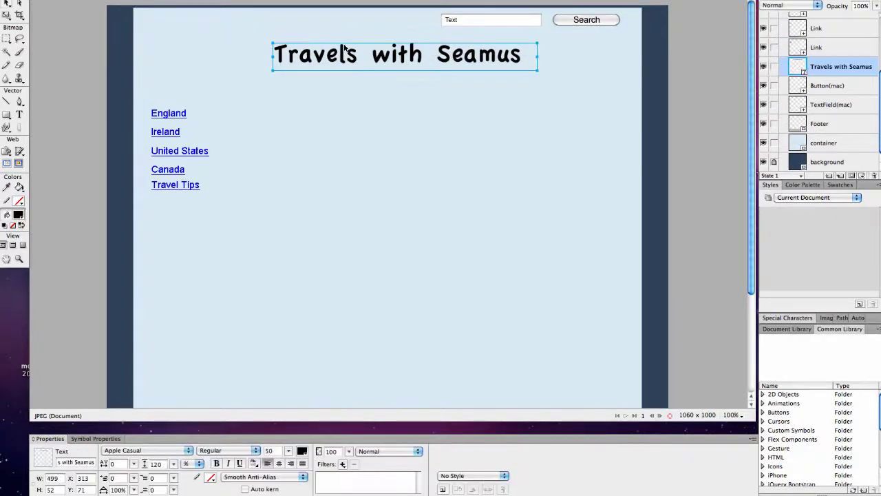
key(Delete)
- Delete the footer text and footer rectangle, then lock the container layer
scroll(347, 227, down, 1)
scroll(347, 227, down, 3)
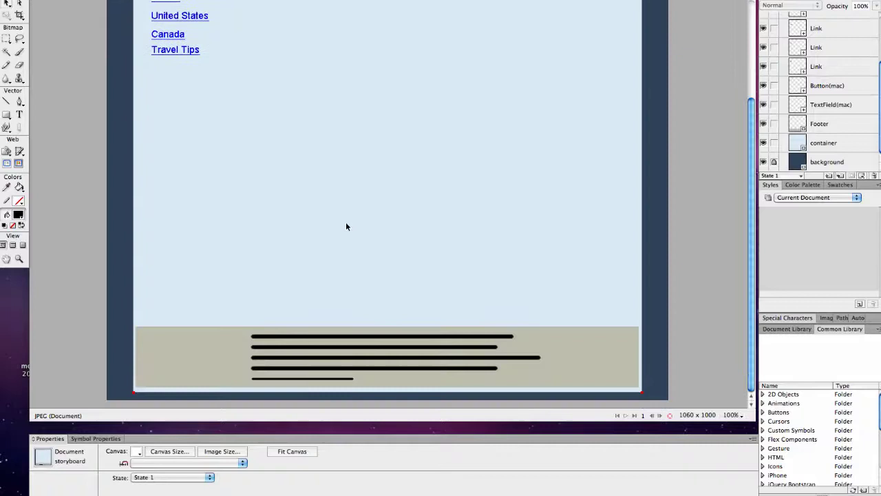
click(349, 338)
key(Delete)
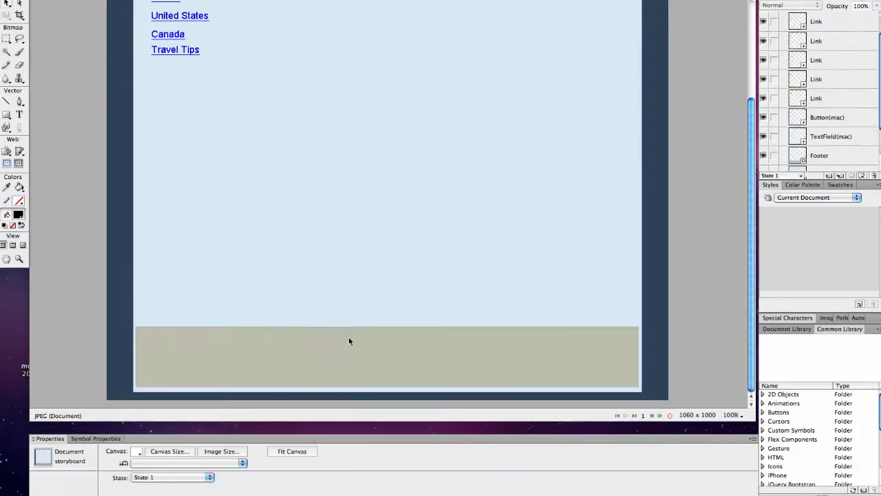
click(348, 337)
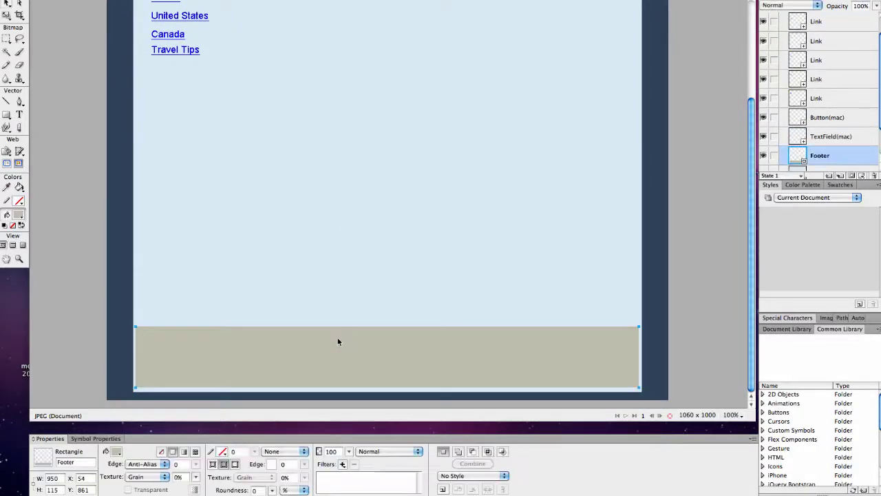
key(Delete)
scroll(337, 342, up, 5)
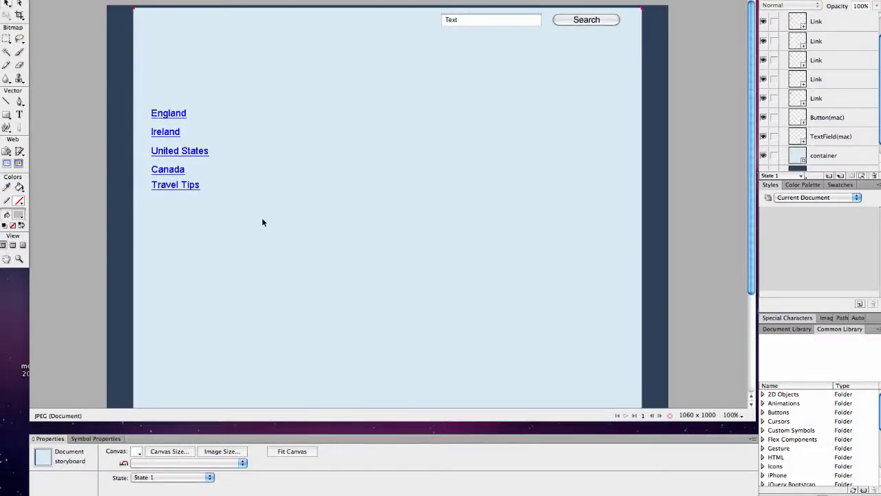
click(234, 194)
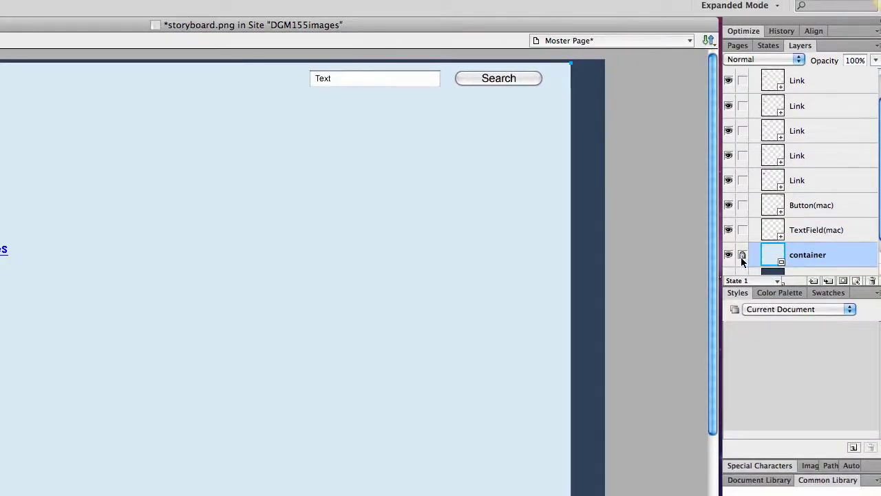
click(743, 254)
- Select the link objects and drag the search text field above the Search button at top right
click(742, 262)
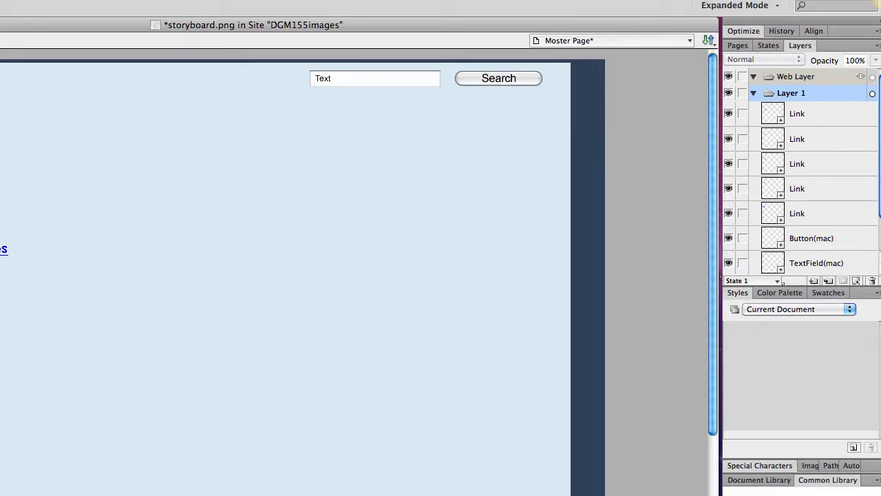
shift+click(798, 214)
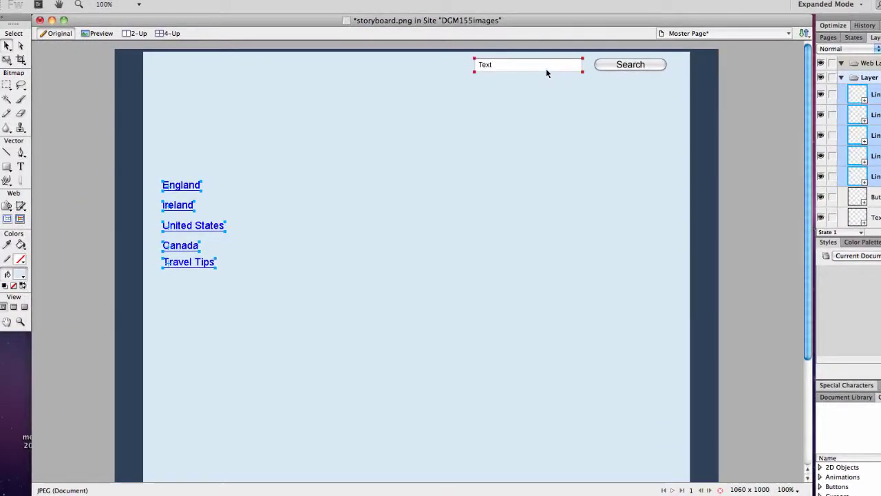
drag(546, 68, 645, 105)
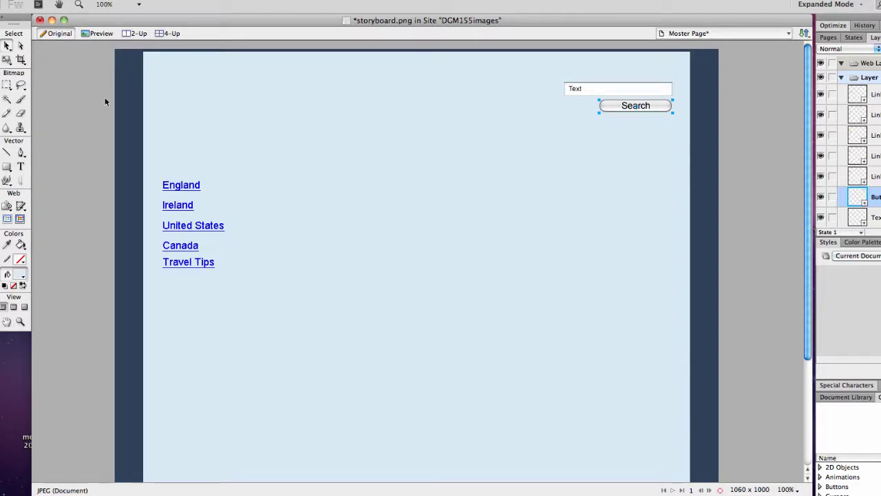
- Import masthead.jpg from the Desktop
click(89, 0)
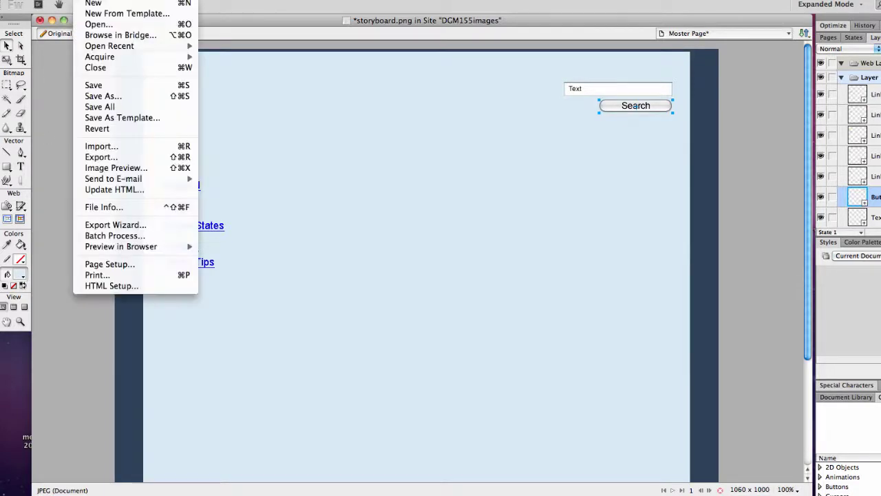
click(104, 148)
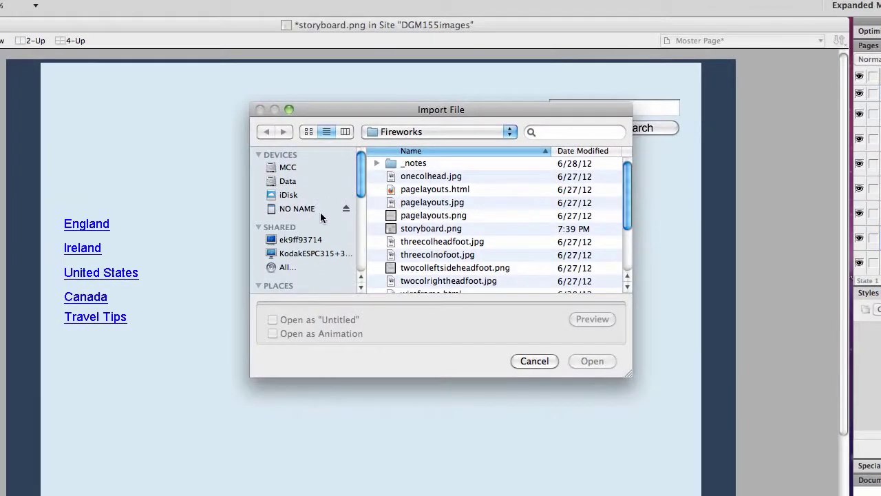
scroll(321, 217, down, 5)
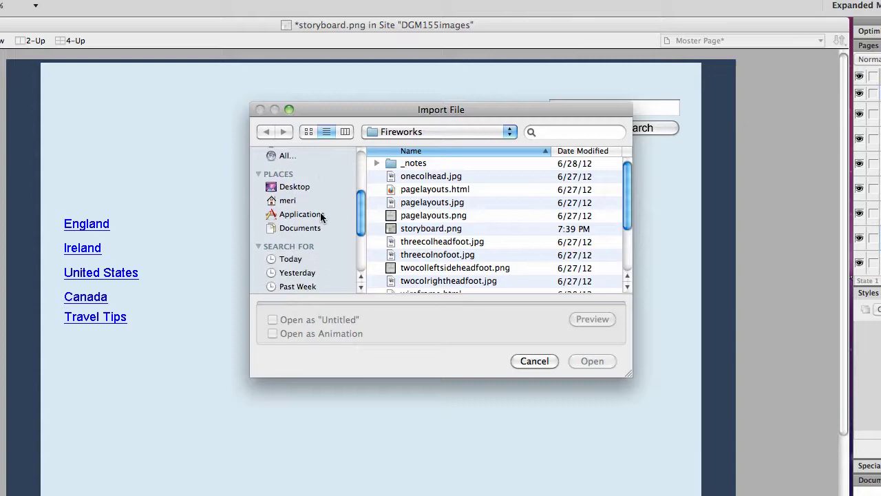
scroll(321, 217, up, 1)
click(309, 195)
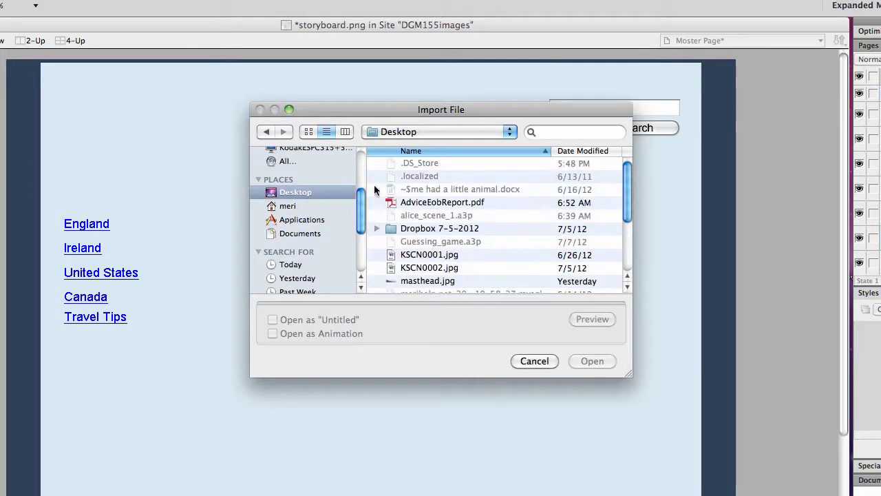
scroll(446, 254, down, 1)
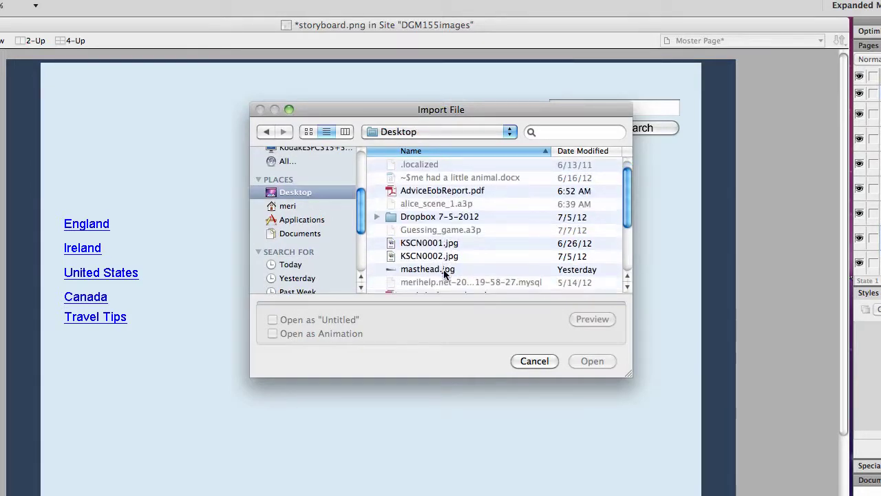
click(444, 269)
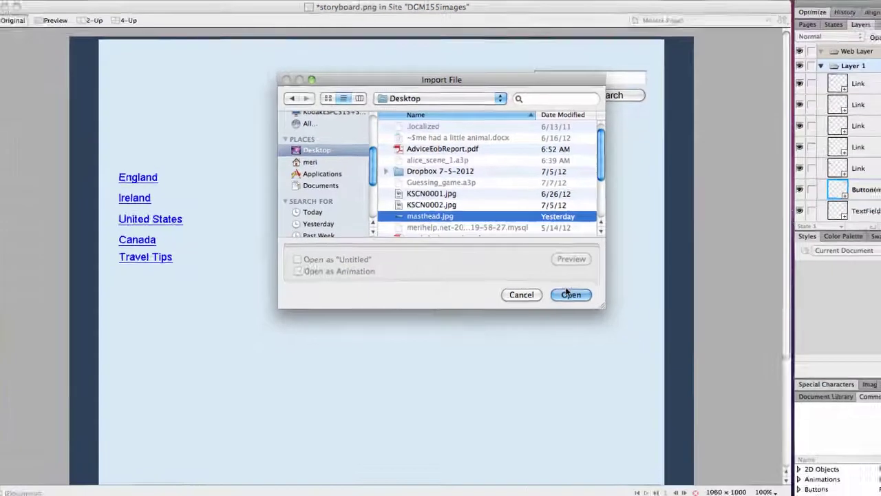
click(592, 361)
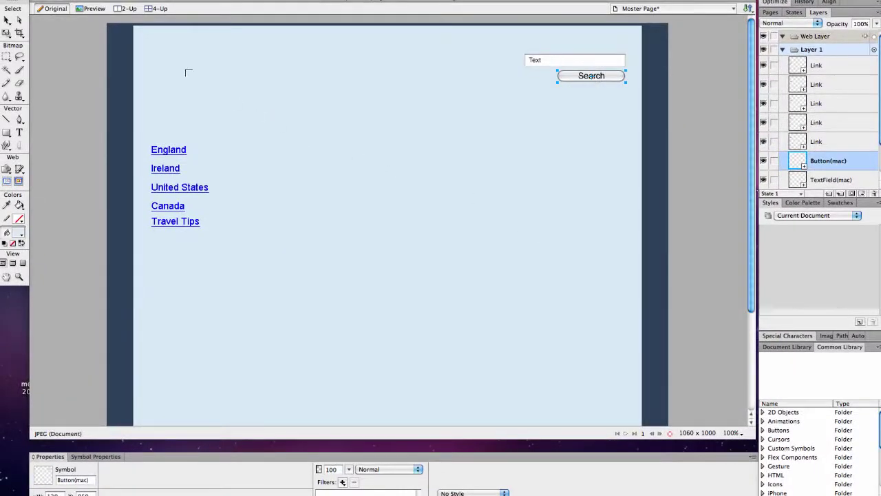
- Place the masthead banner along the top of the page and lock its layer
click(150, 35)
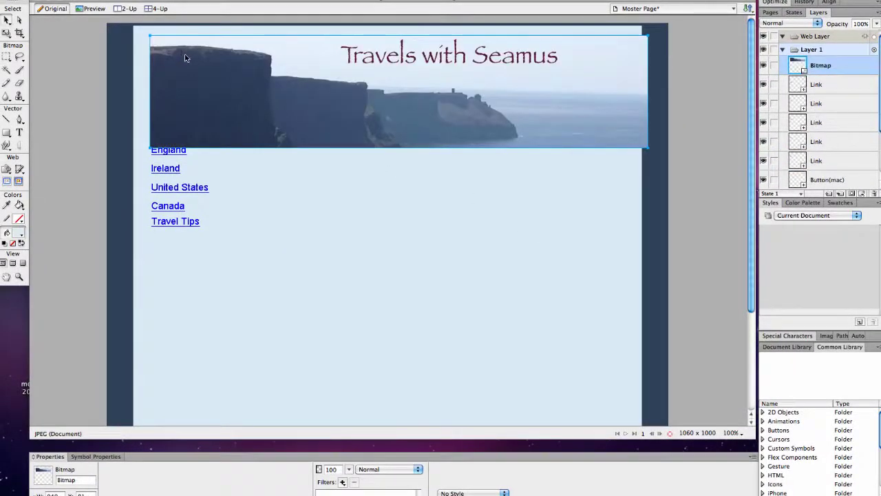
drag(185, 58, 173, 51)
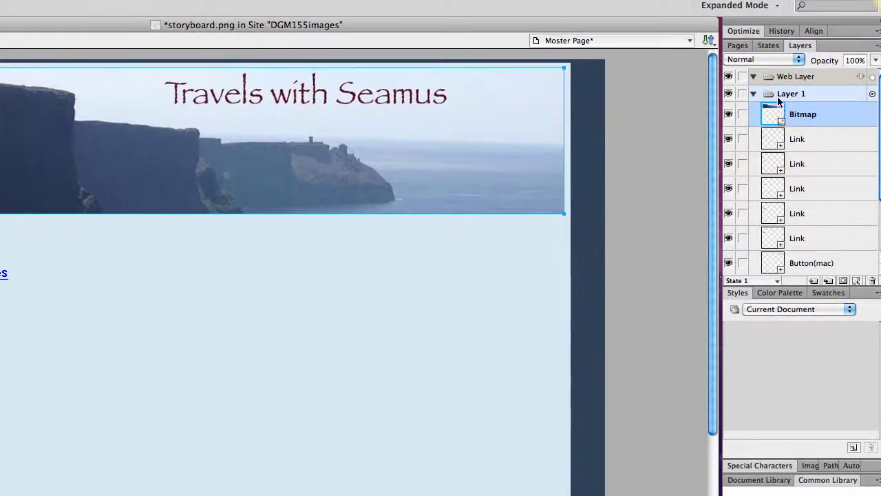
scroll(829, 255, down, 1)
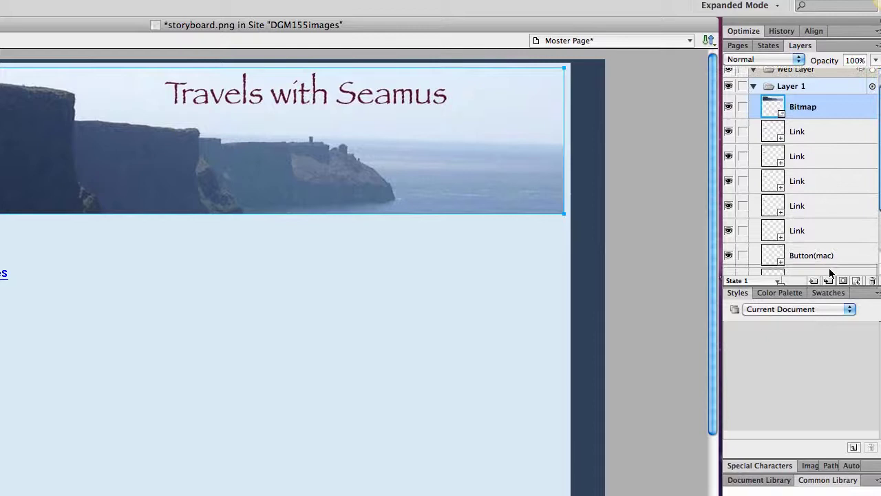
drag(829, 273, 829, 230)
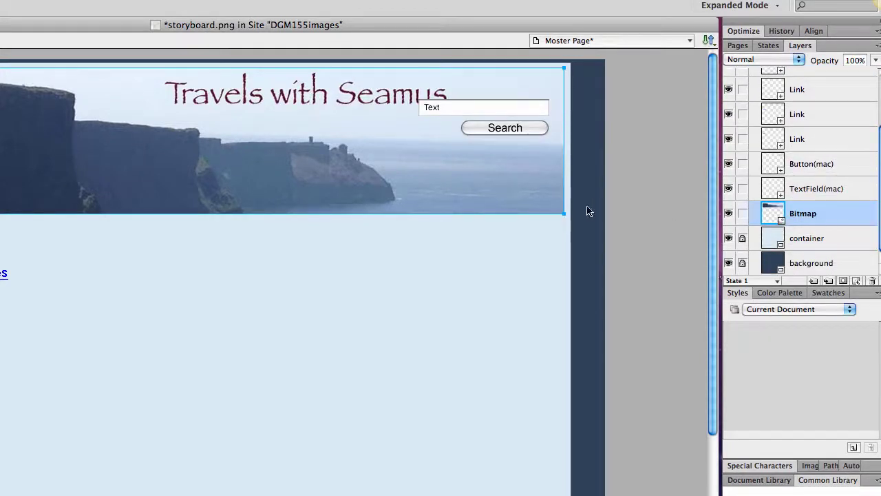
drag(515, 126, 513, 126)
click(745, 213)
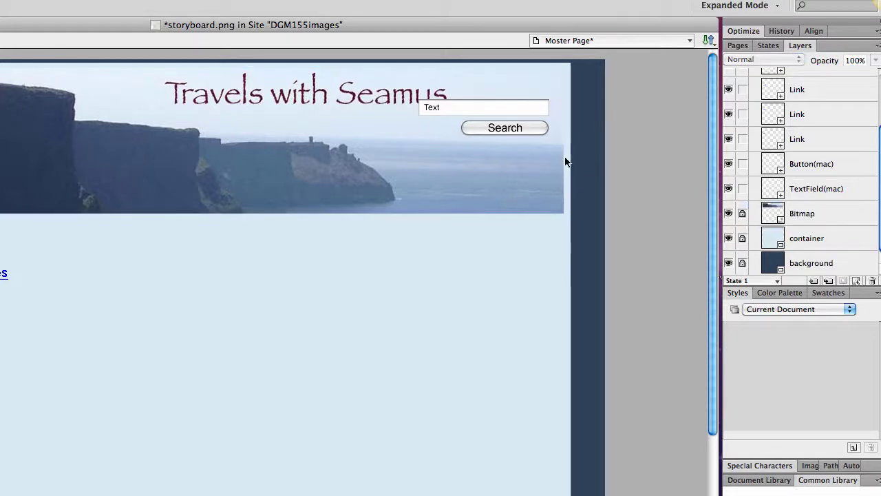
- Move the search field and button onto the banner, lock both layers, and nudge the links into place
drag(538, 152, 461, 166)
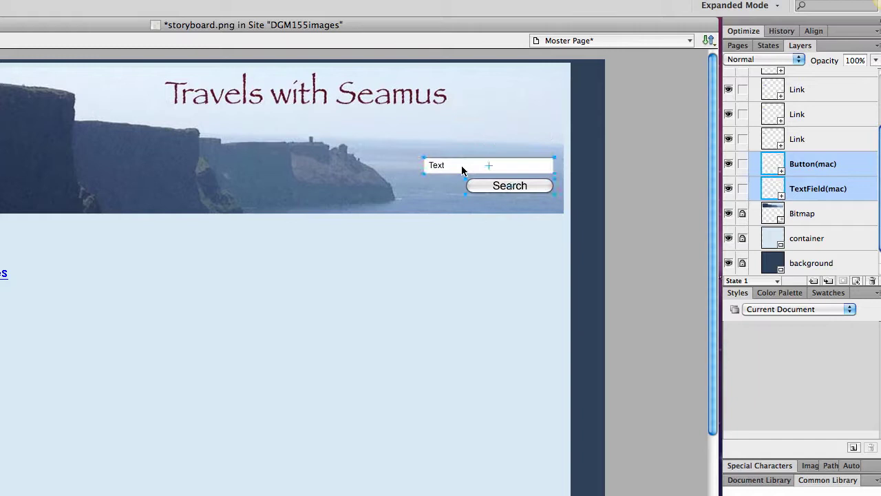
click(742, 164)
click(742, 189)
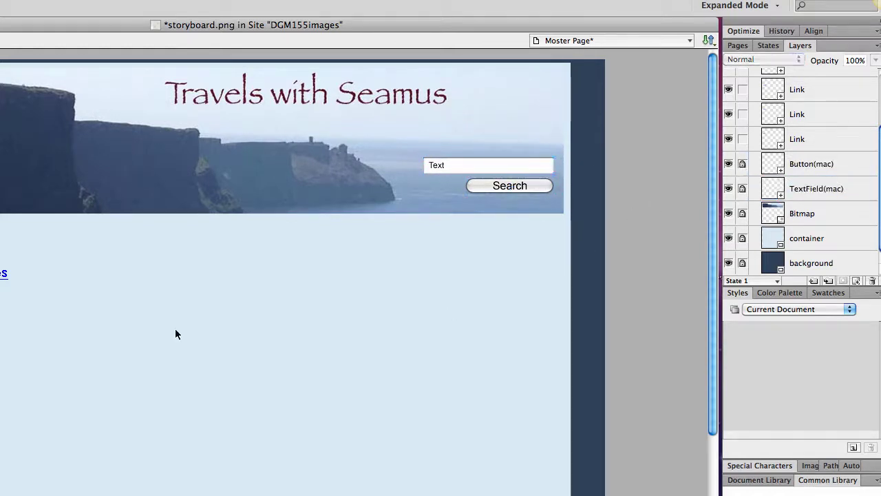
drag(0, 323, 0, 207)
key(Down)
key(Down)
key(Down)
key(Down)
key(Down)
key(Down)
key(Down)
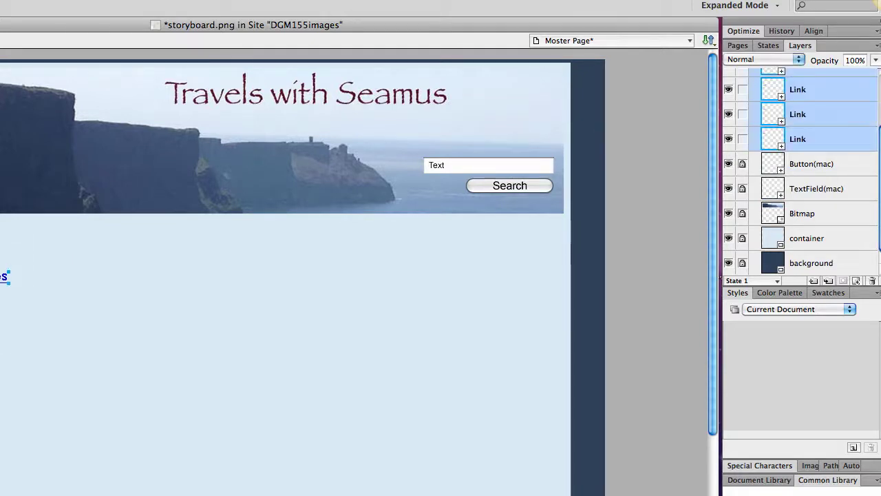
key(Left)
key(Left)
key(Left)
key(Left)
key(Left)
key(Left)
key(Left)
key(Left)
key(Left)
key(Left)
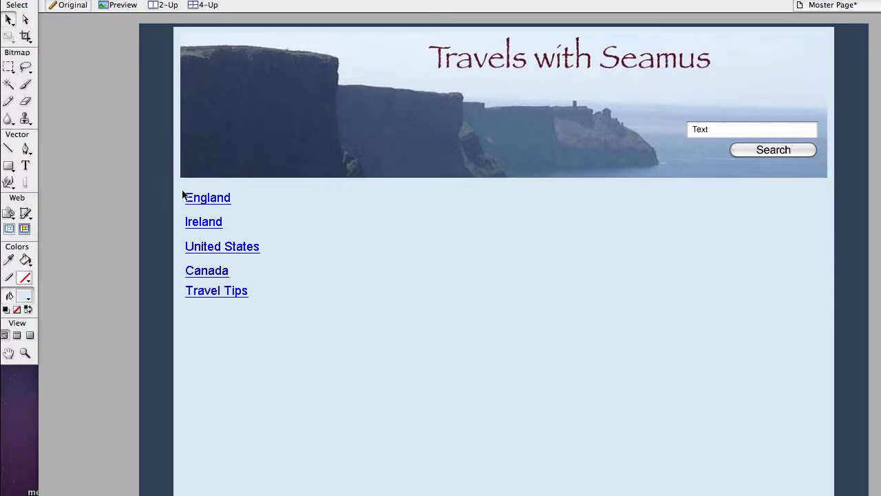
- Change the Travel Tips link colour from 0000EE to 2E4159 in Symbol Properties
drag(271, 310, 182, 192)
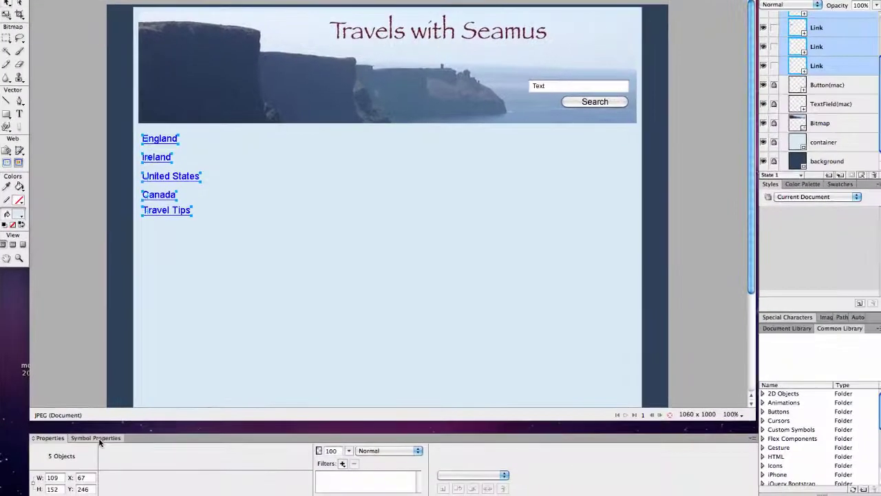
click(96, 438)
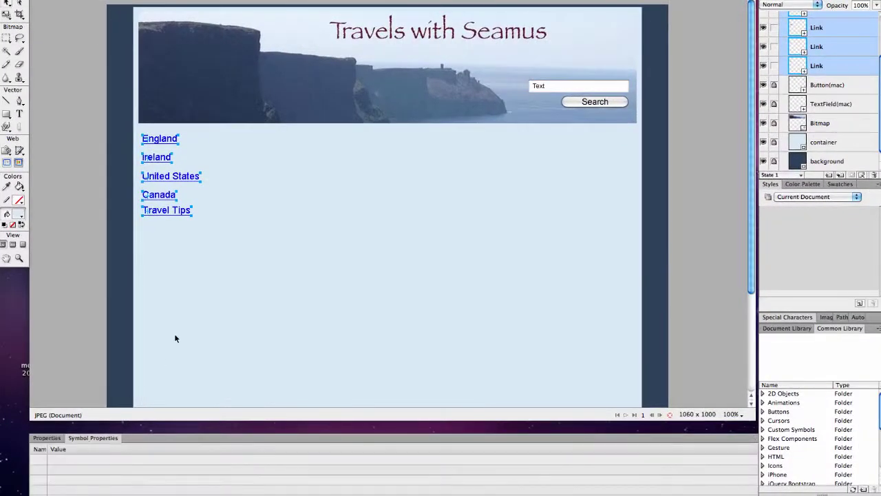
click(186, 313)
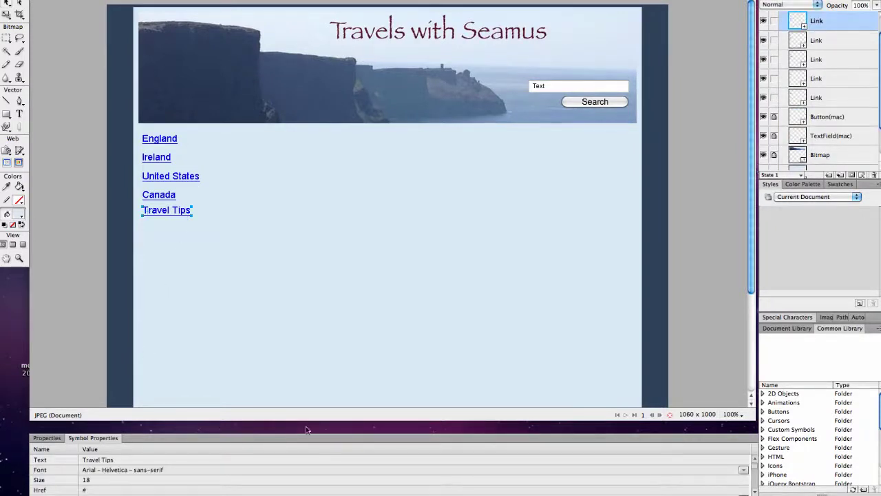
click(758, 492)
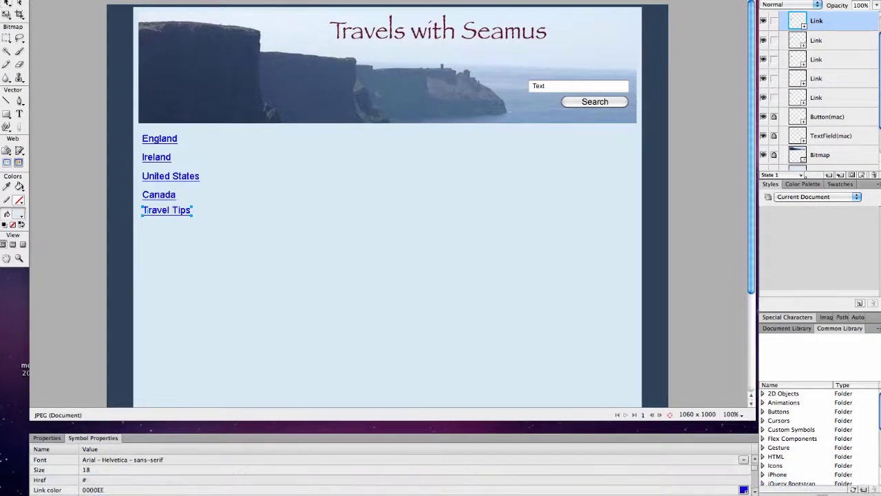
drag(105, 489, 82, 490)
text(2e4159)
key(Return)
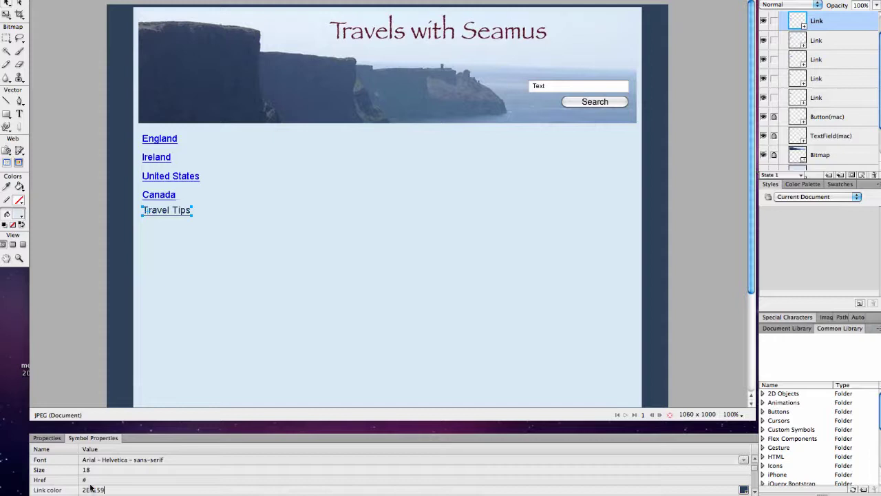
key(super+a)
key(super+c)
- Give the Canada link the dark blue link colour 2E4159
click(169, 196)
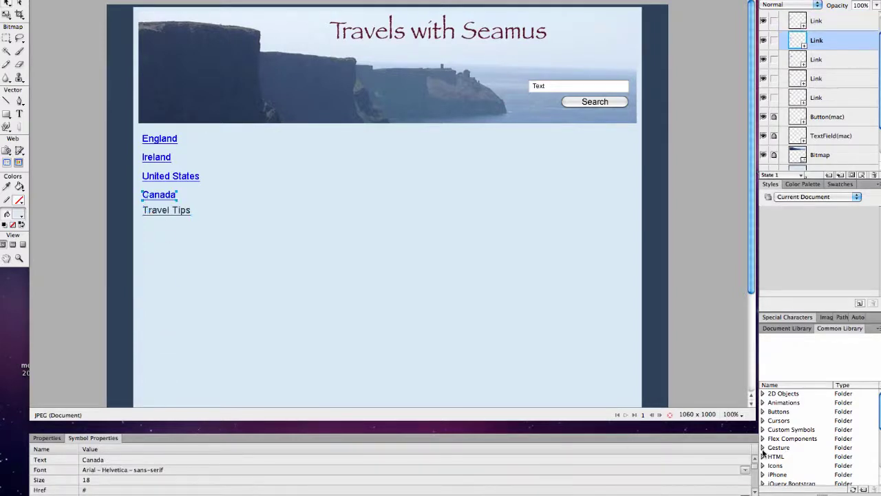
click(755, 490)
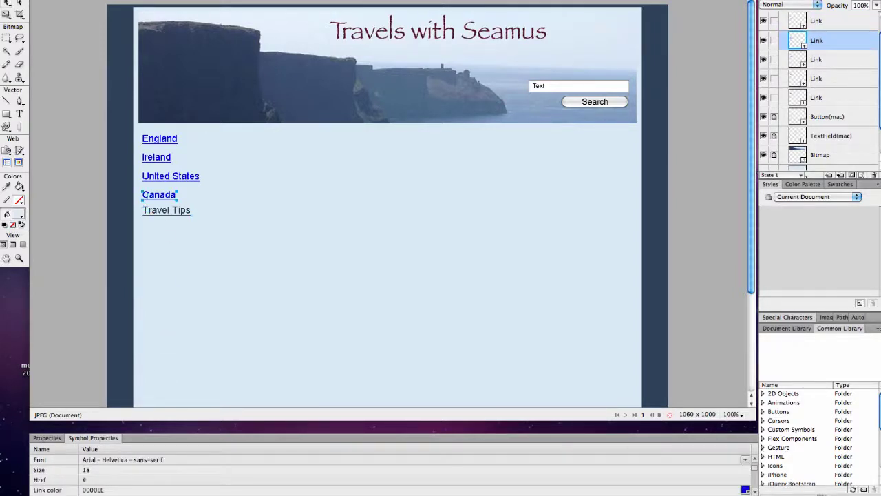
click(93, 490)
text(2E4159)
click(197, 176)
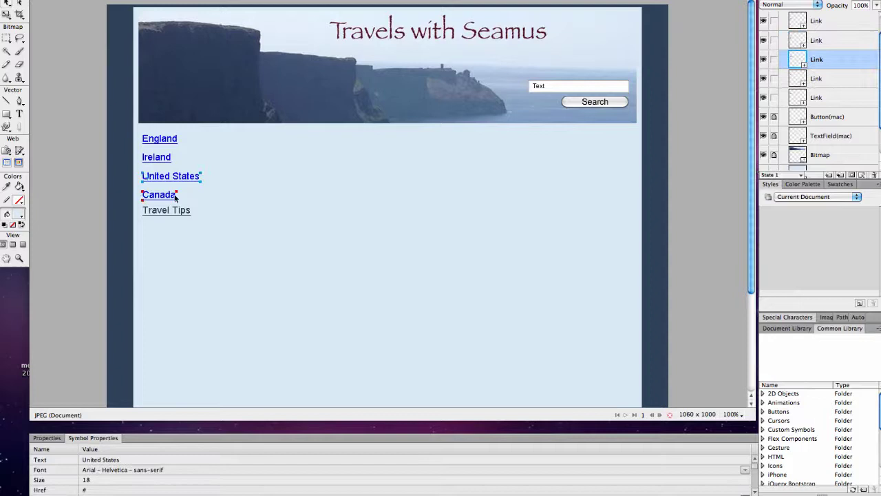
click(176, 197)
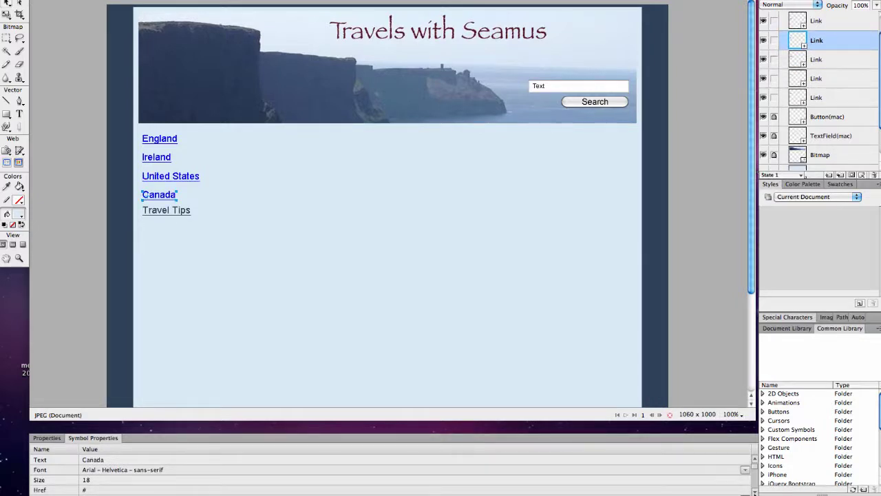
mouse_move(169, 484)
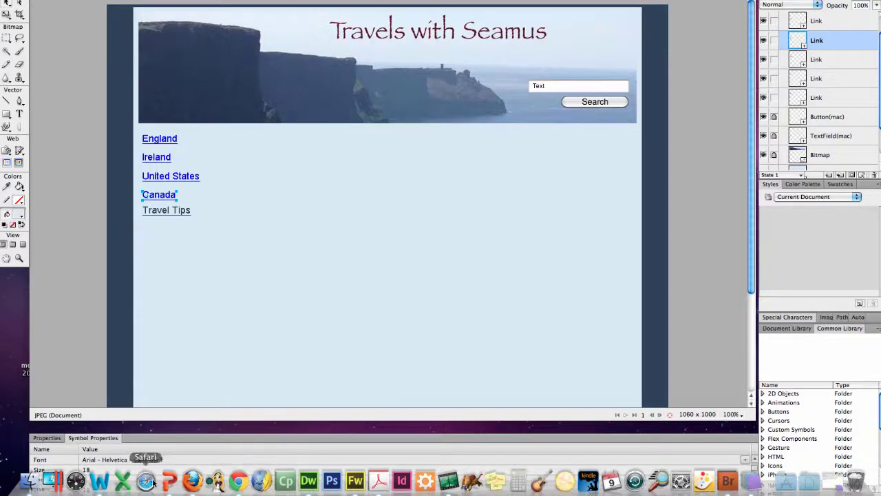
click(93, 490)
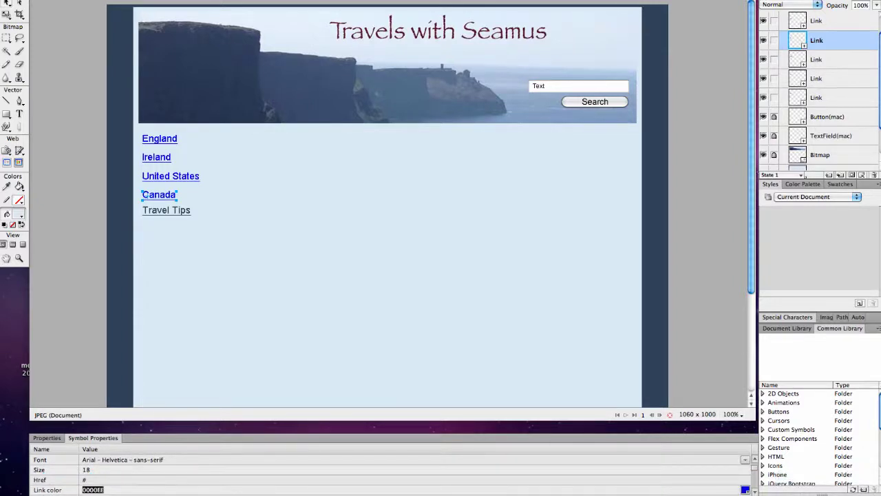
key(super+v)
key(Return)
- Set the United States and Ireland links to link colour 2E4159
click(197, 180)
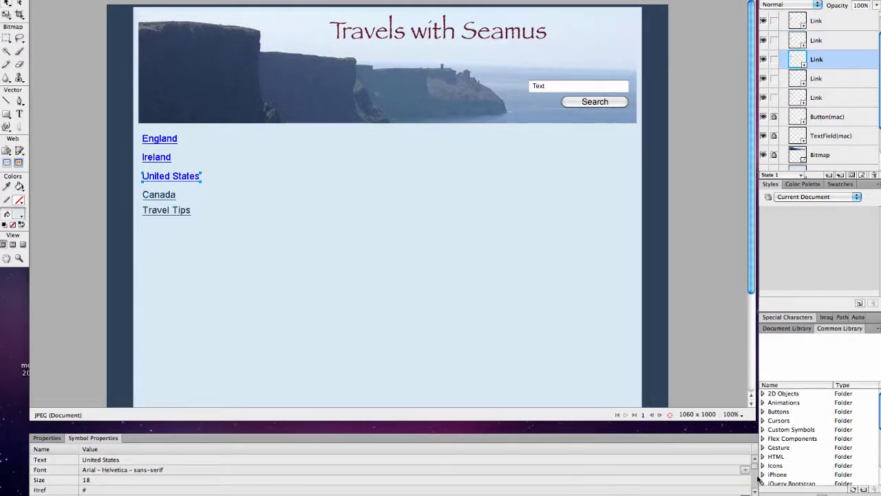
scroll(750, 490, down, 2)
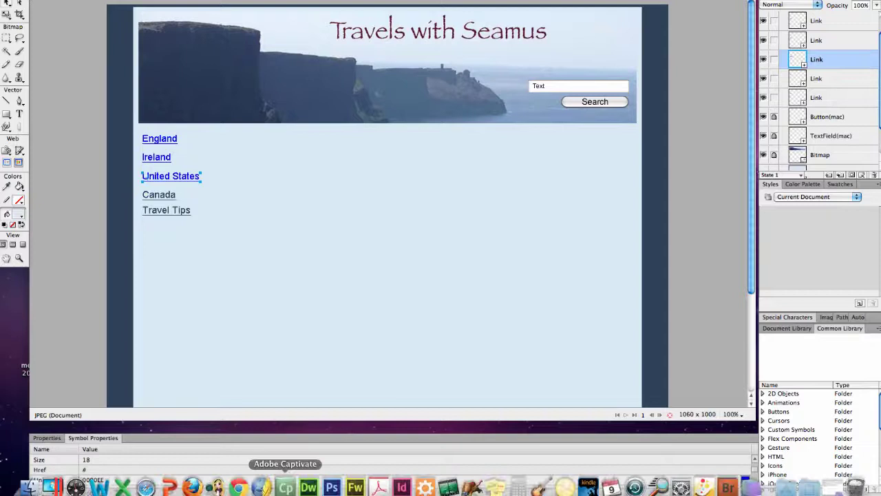
drag(105, 479, 82, 479)
text(2E4159)
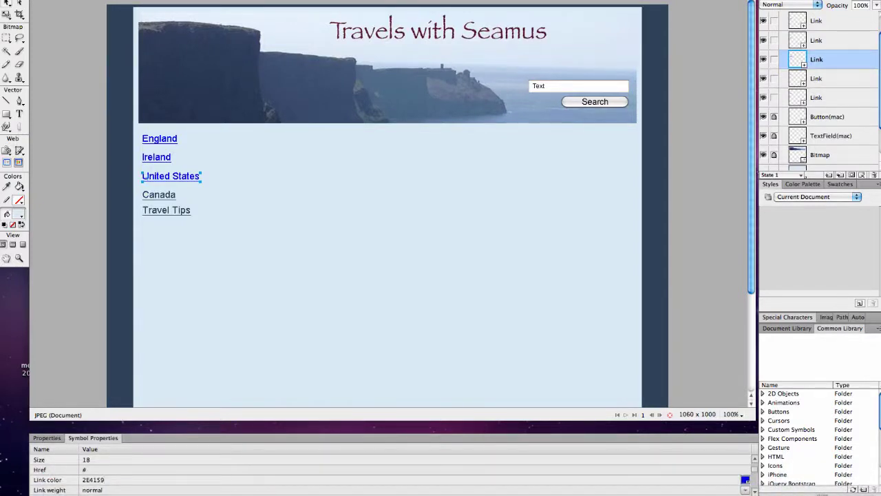
key(Return)
click(154, 159)
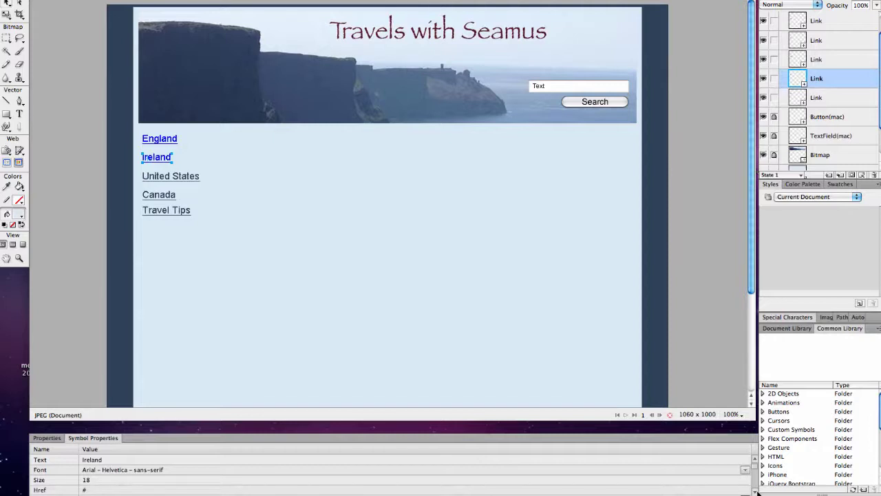
scroll(756, 493, down, 1)
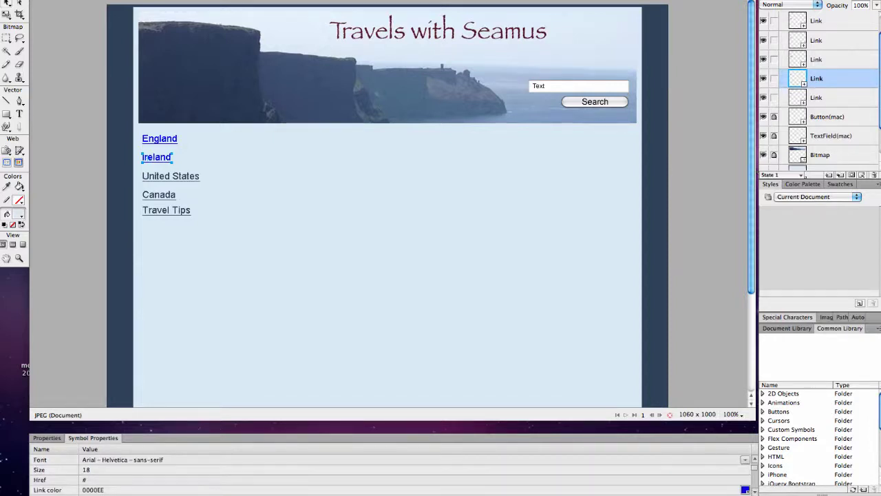
click(92, 489)
key(super+v)
key(Return)
- Set the England link's colour to 2E4159 as well
click(176, 139)
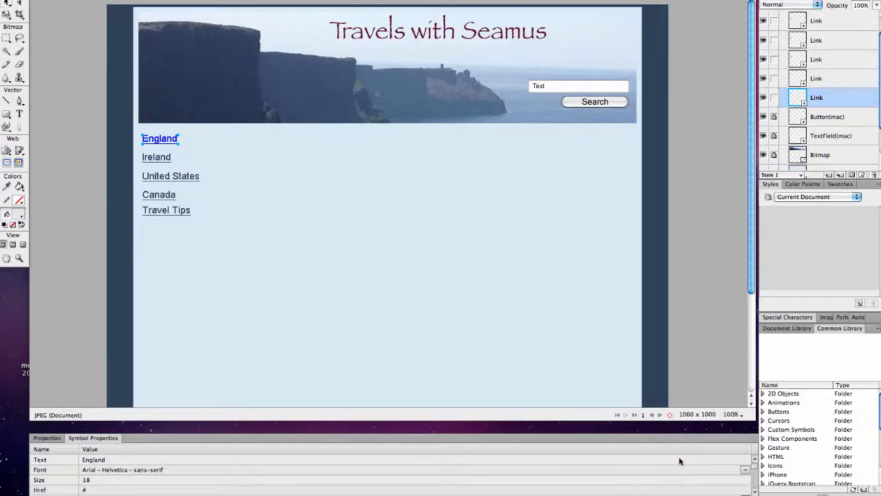
mouse_move(751, 491)
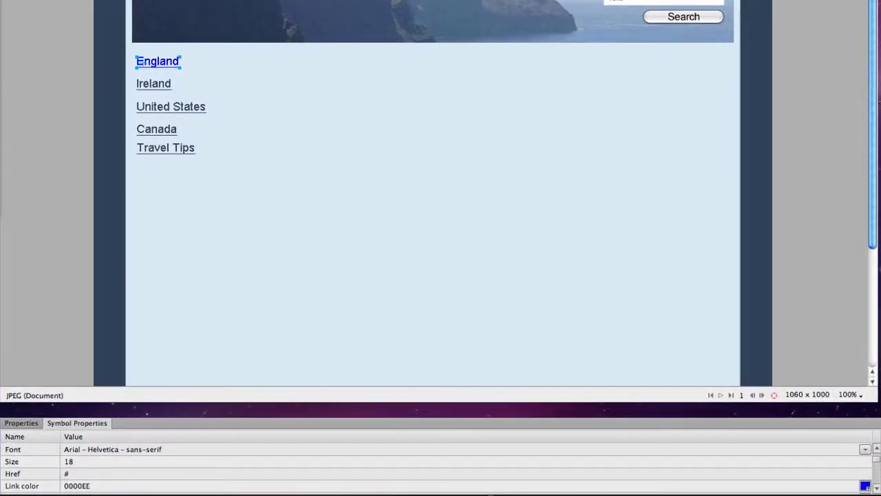
click(76, 485)
key(super+v)
key(Return)
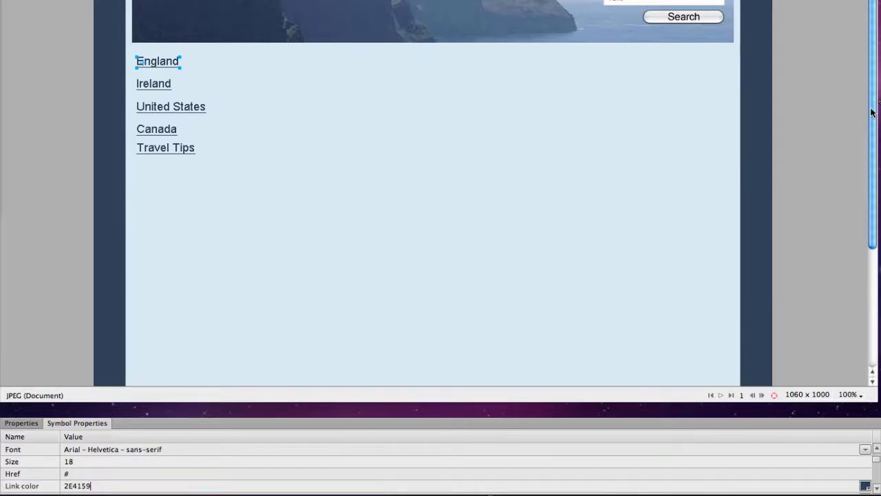
- Start a new text box near the page bottom set to Arial, size 12
scroll(871, 112, down, 6)
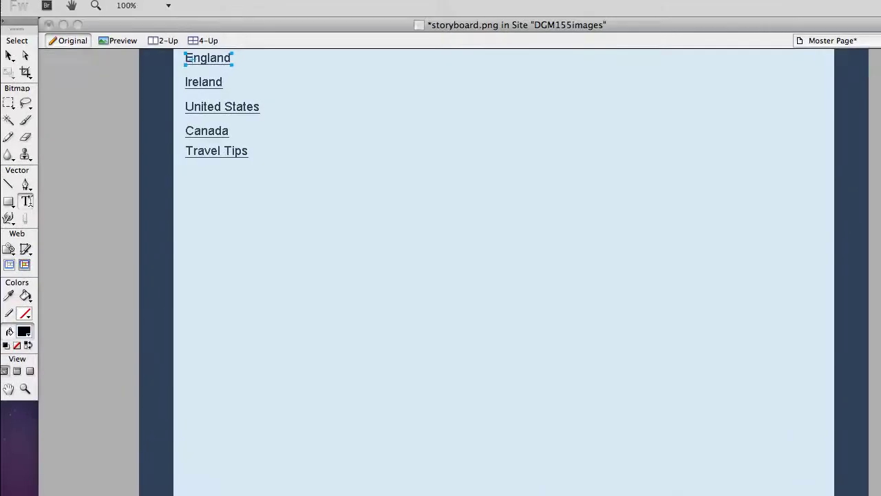
click(26, 201)
click(389, 492)
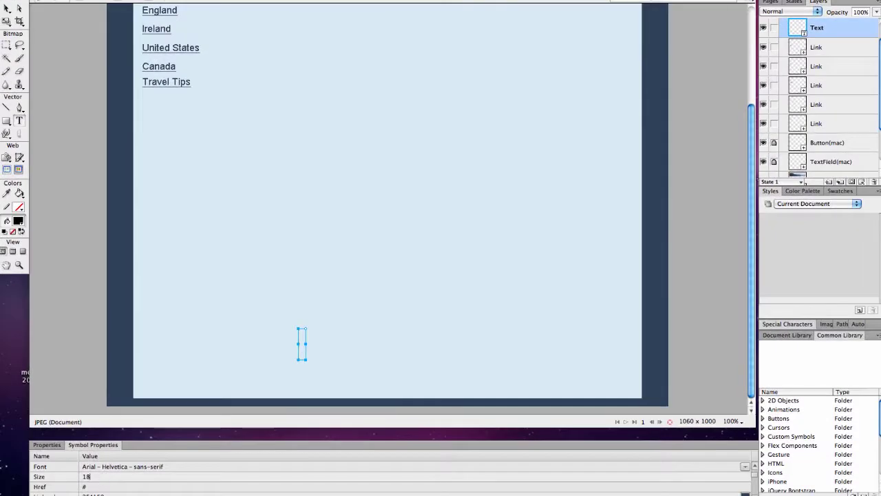
click(100, 476)
text(10)
click(48, 445)
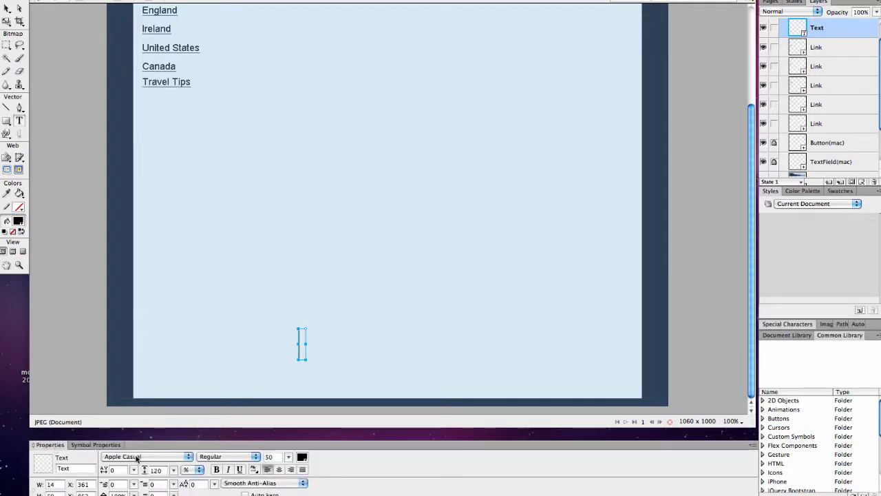
click(156, 457)
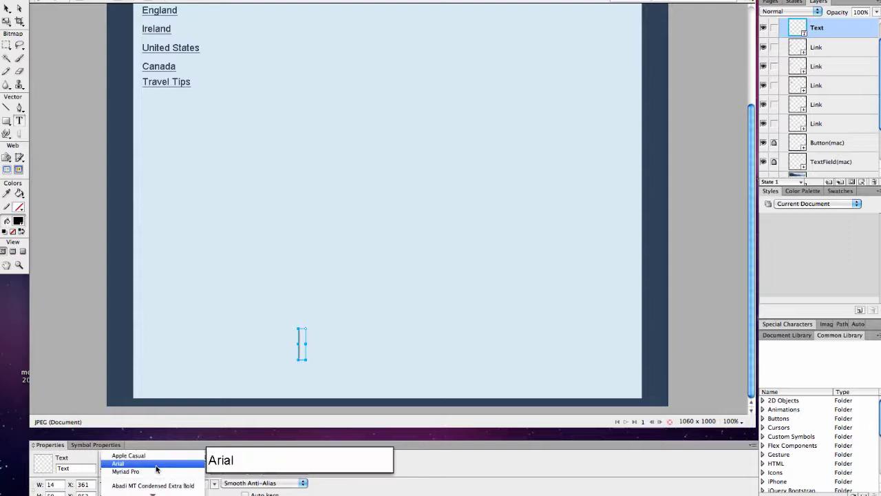
click(156, 465)
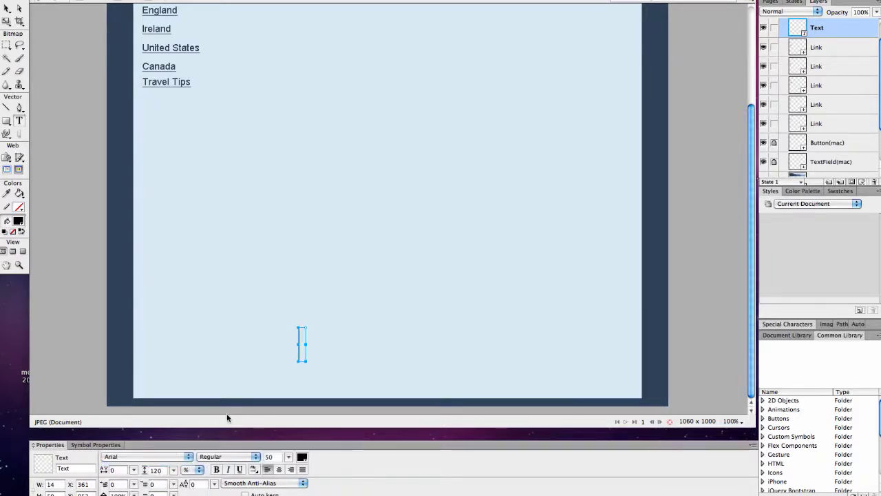
drag(290, 457, 289, 476)
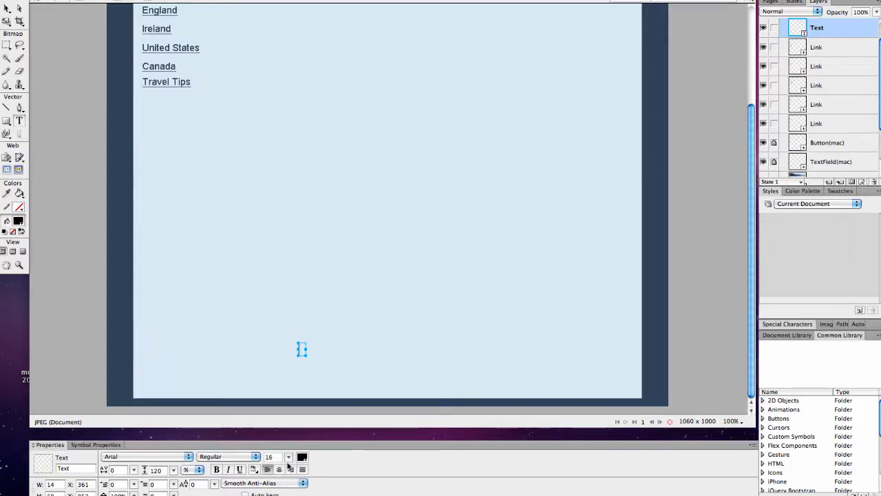
drag(288, 457, 289, 465)
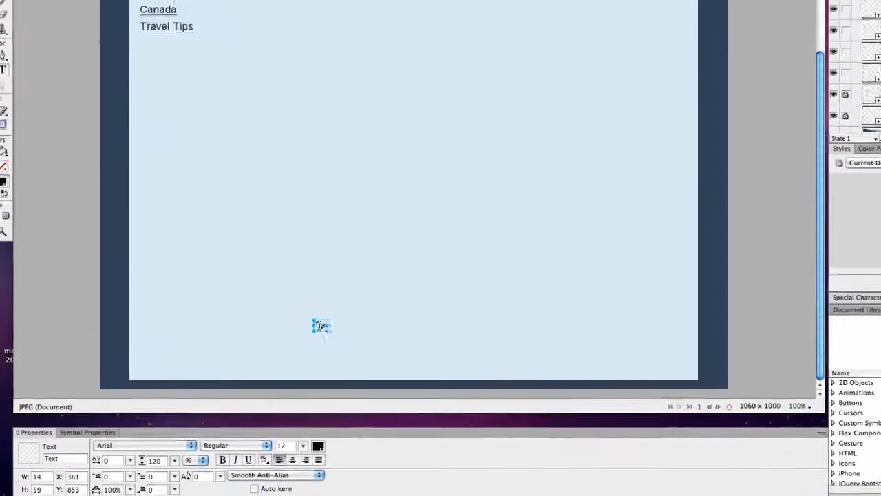
- Type the title 'Travels With Seamus' into the new text box
text(Travels with)
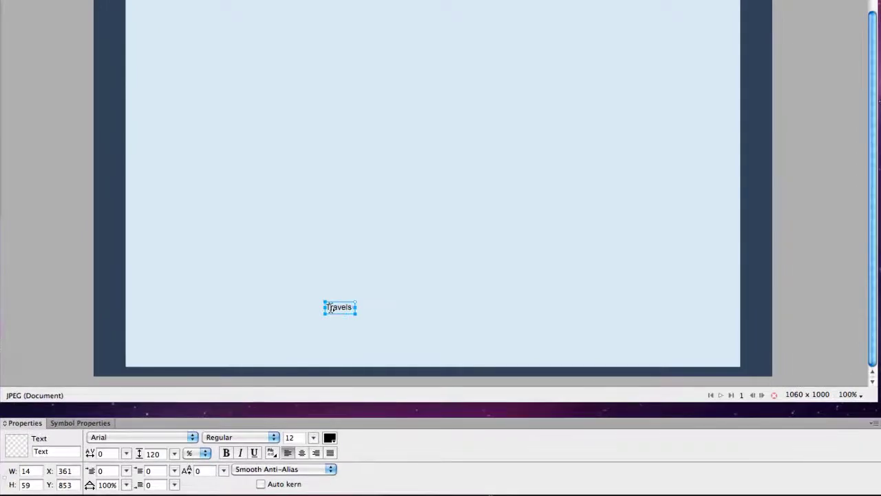
key(BackSpace)
key(BackSpace)
key(BackSpace)
key(BackSpace)
key(BackSpace)
key(BackSpace)
key(BackSpace)
key(BackSpace)
key(BackSpace)
key(BackSpace)
key(BackSpace)
key(BackSpace)
text(travelswithseamus)
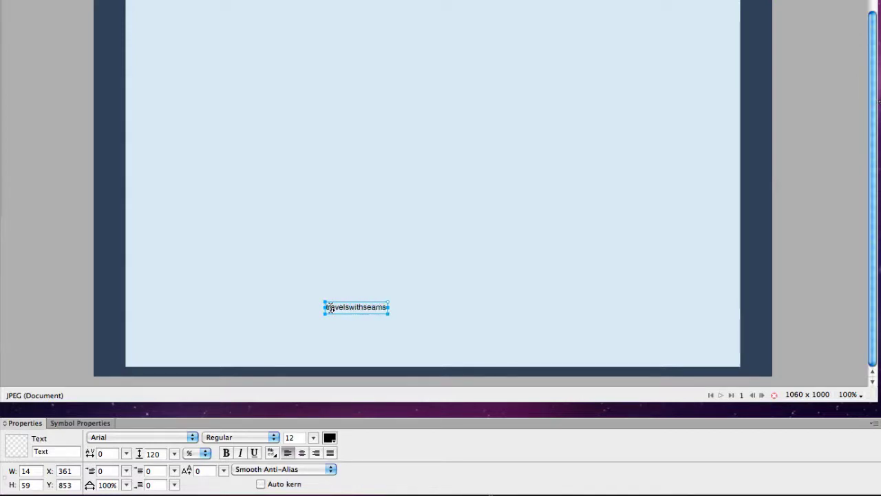
text(.com)
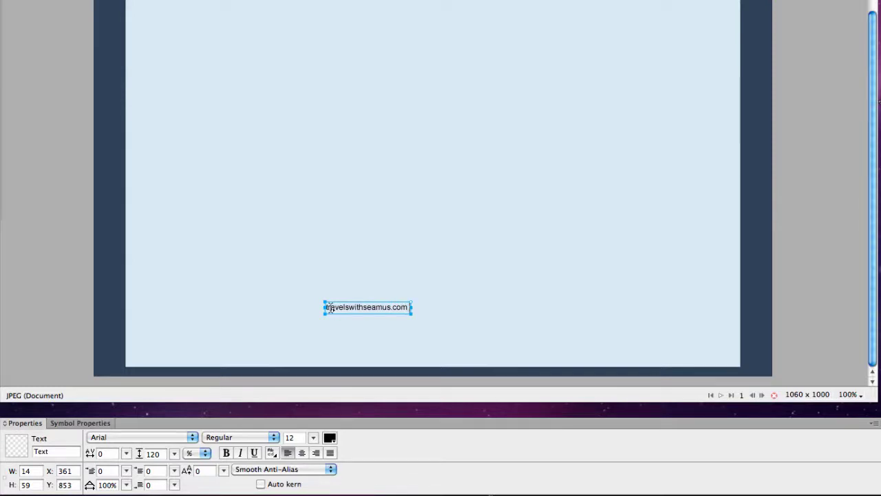
key(BackSpace)
key(BackSpace)
key(BackSpace)
key(BackSpace)
key(BackSpace)
key(BackSpace)
key(BackSpace)
key(BackSpace)
key(BackSpace)
key(BackSpace)
key(BackSpace)
key(BackSpace)
key(BackSpace)
key(BackSpace)
key(BackSpace)
key(BackSpace)
key(BackSpace)
key(BackSpace)
key(BackSpace)
key(BackSpace)
key(BackSpace)
key(BackSpace)
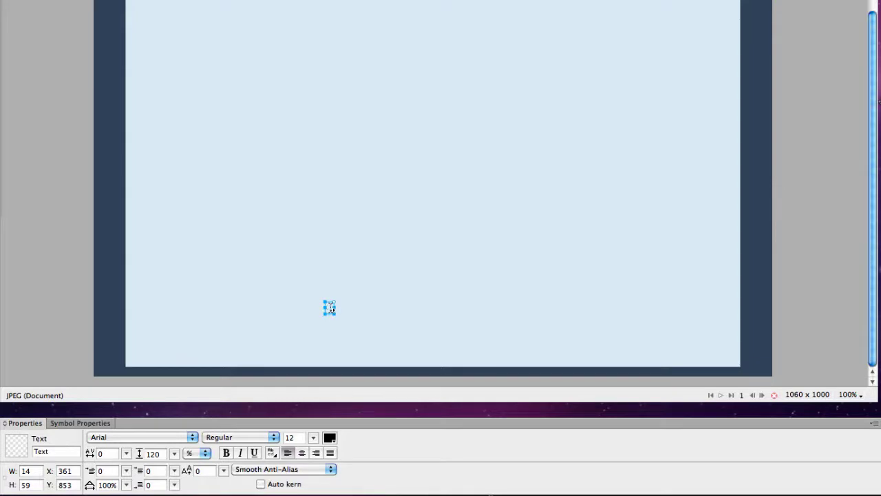
text(Travels With Seamus)
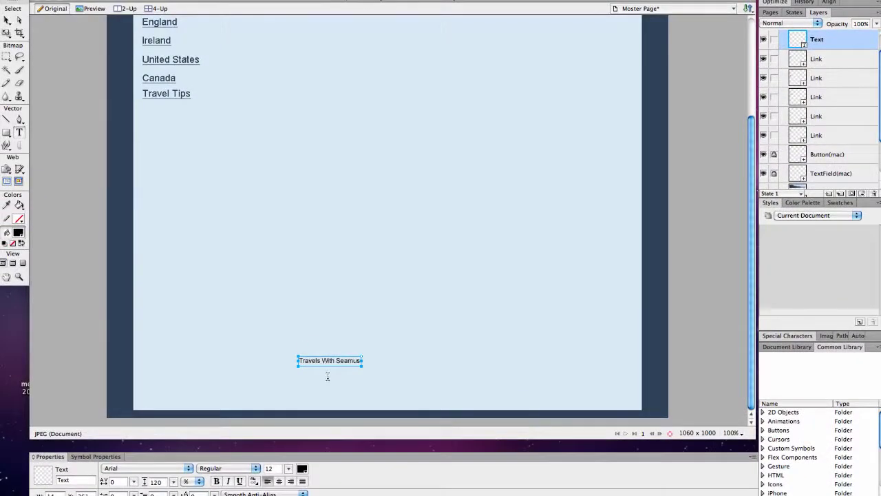
- Add a second line 'Home | England | Ireland | United States | Canada | Travel Tips' and centre it
key(Return)
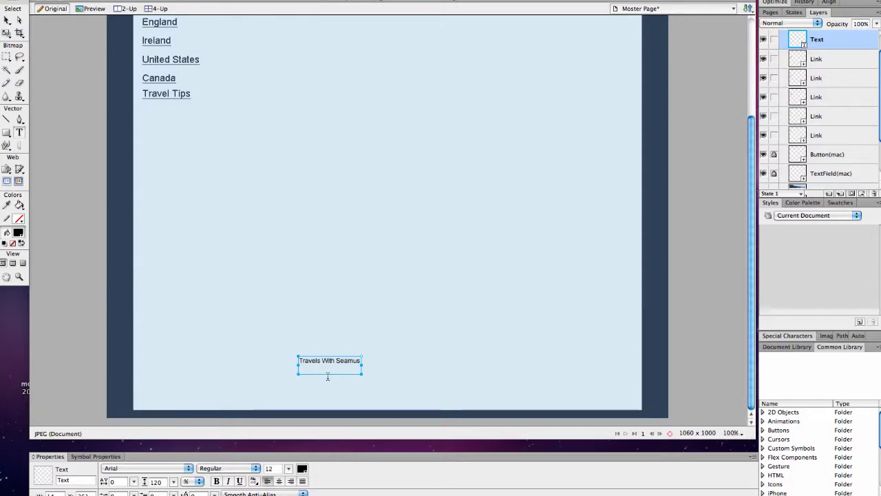
text(England | Ireland|)
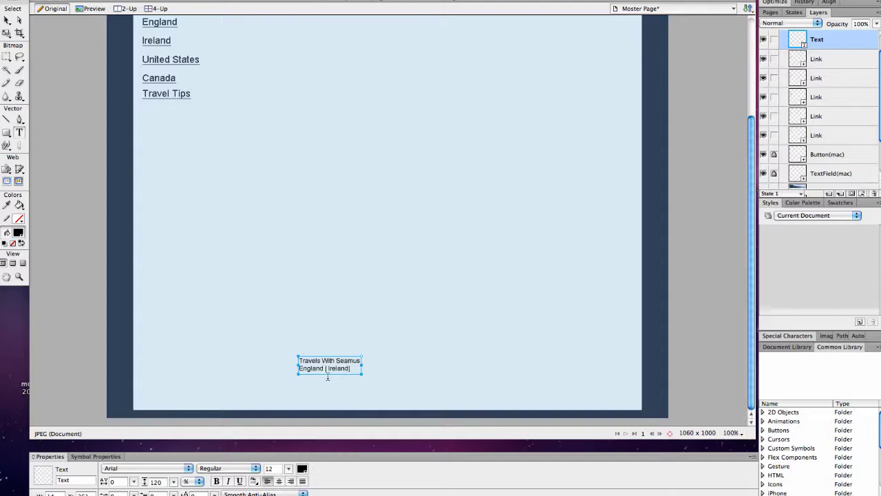
text(nited)
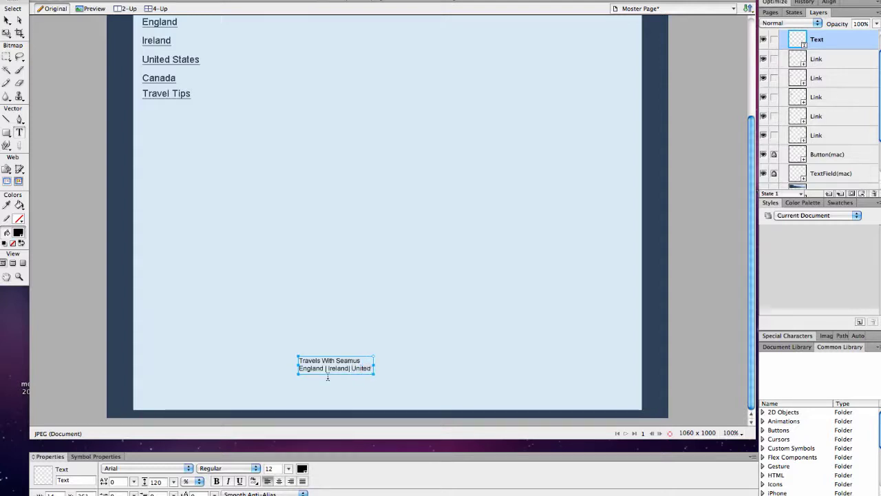
text( States |)
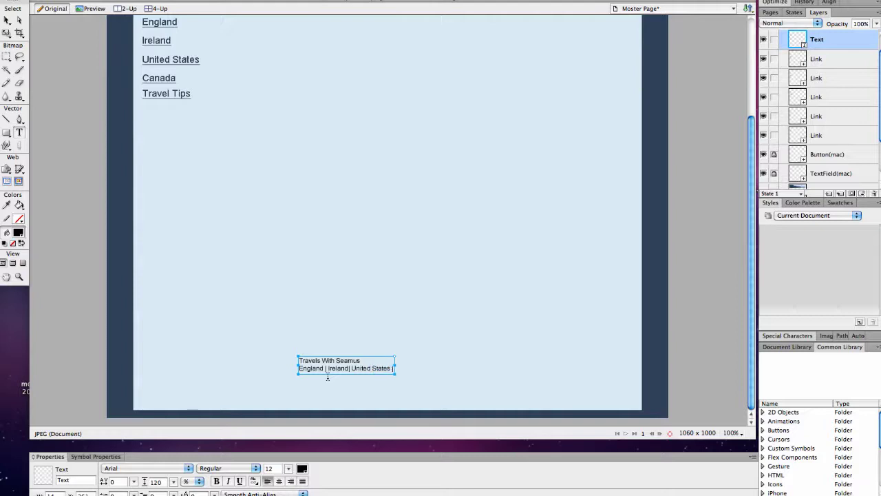
text( Canada | Tra)
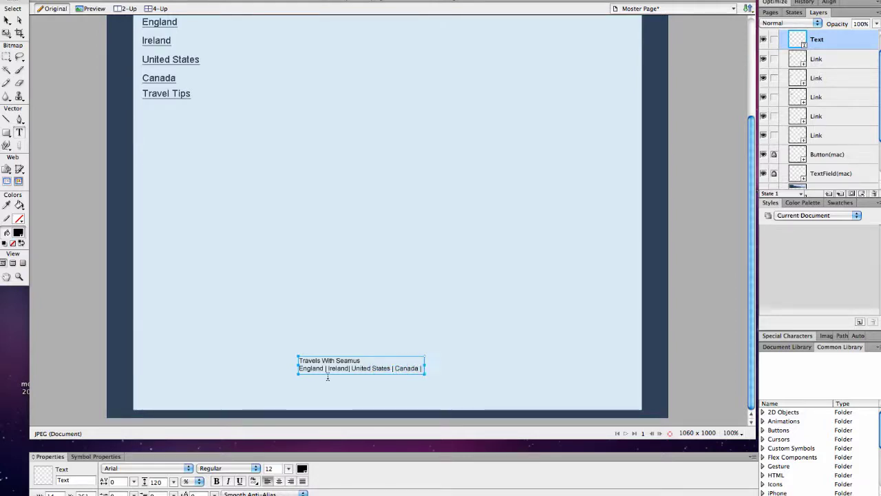
text(vel Tips)
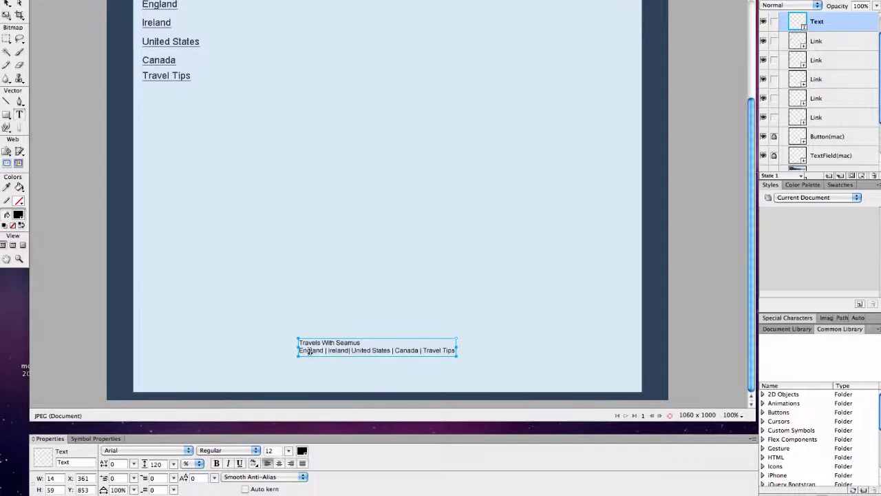
text(Home )
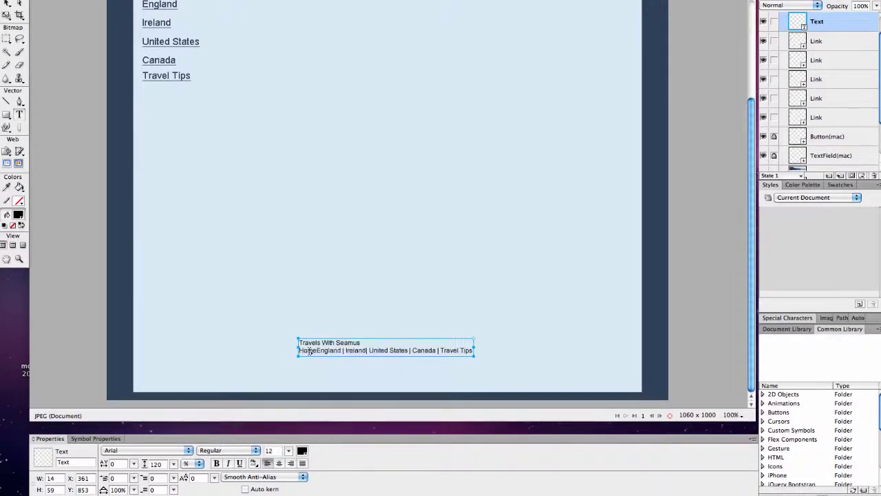
text(|)
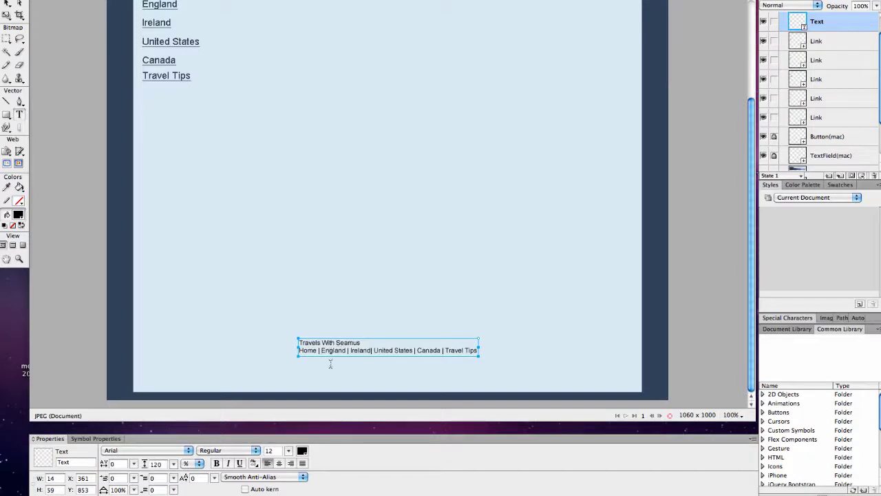
click(279, 463)
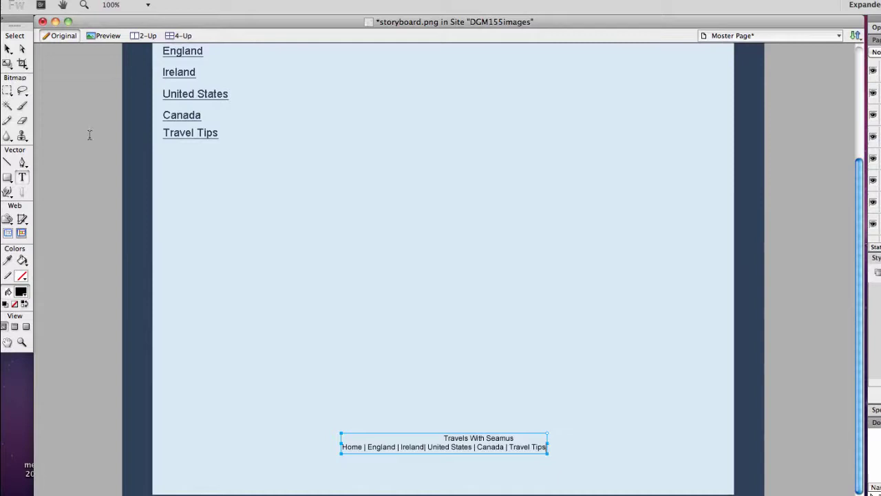
- Widen the footer text box, centre both its lines, and shift it slightly lower
click(8, 49)
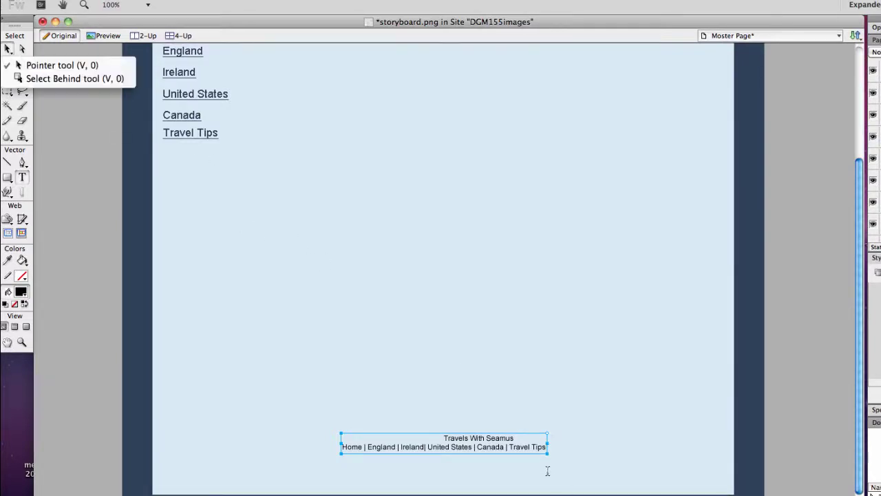
click(548, 446)
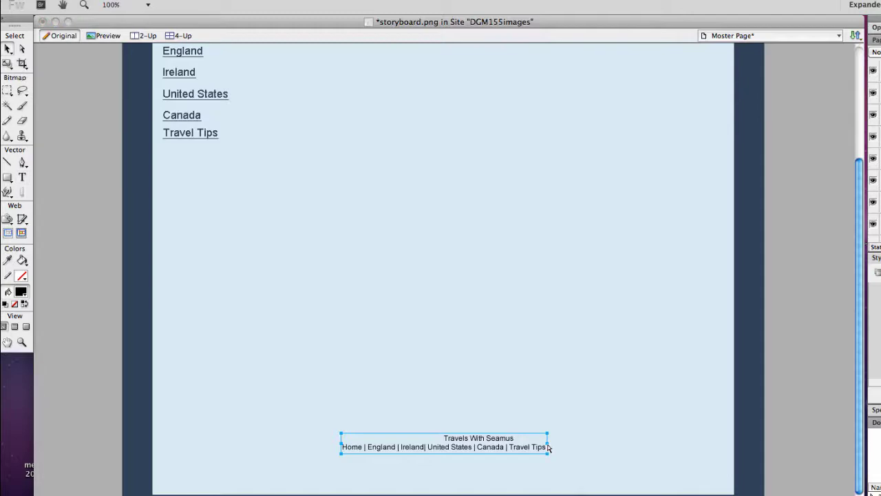
drag(549, 448, 639, 451)
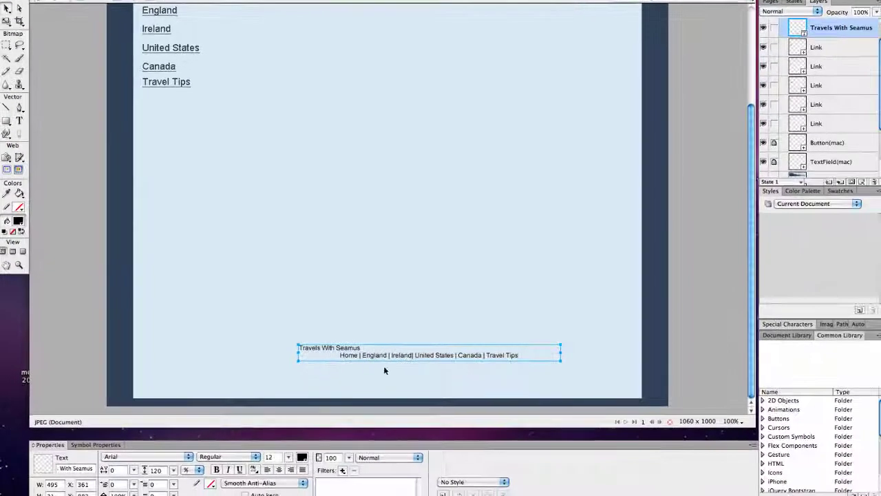
double_click(437, 446)
drag(371, 355, 349, 356)
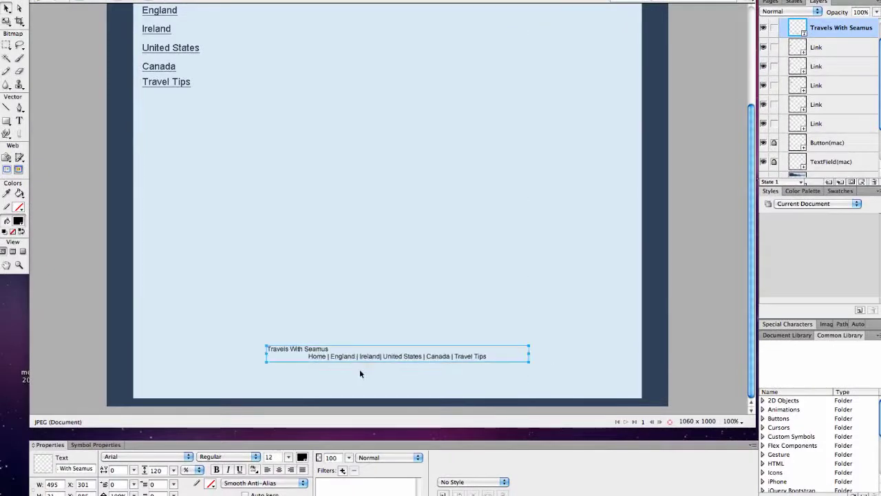
click(279, 469)
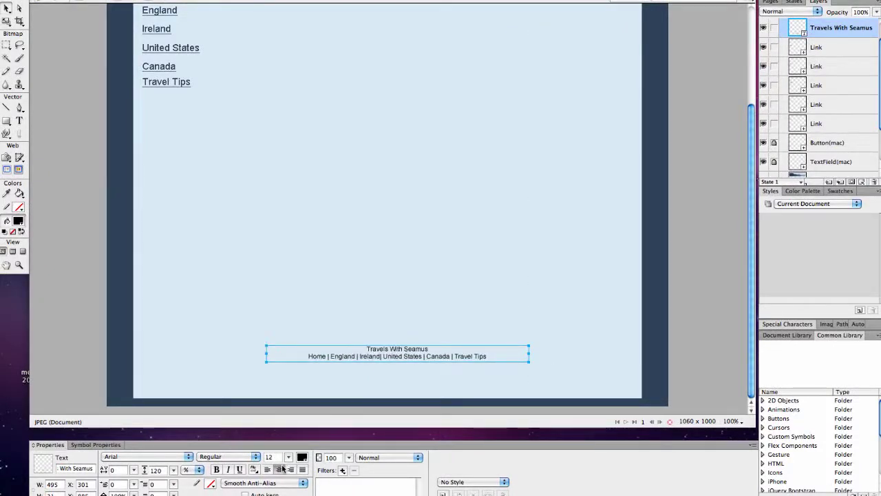
double_click(380, 356)
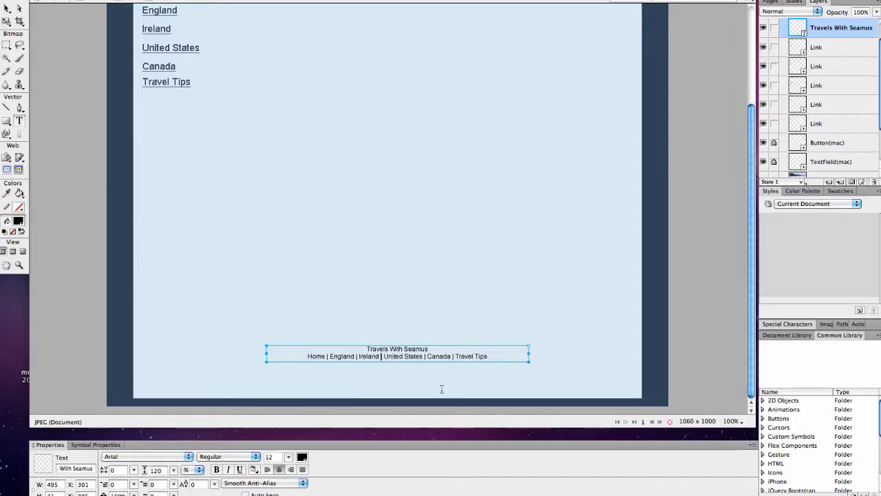
click(504, 383)
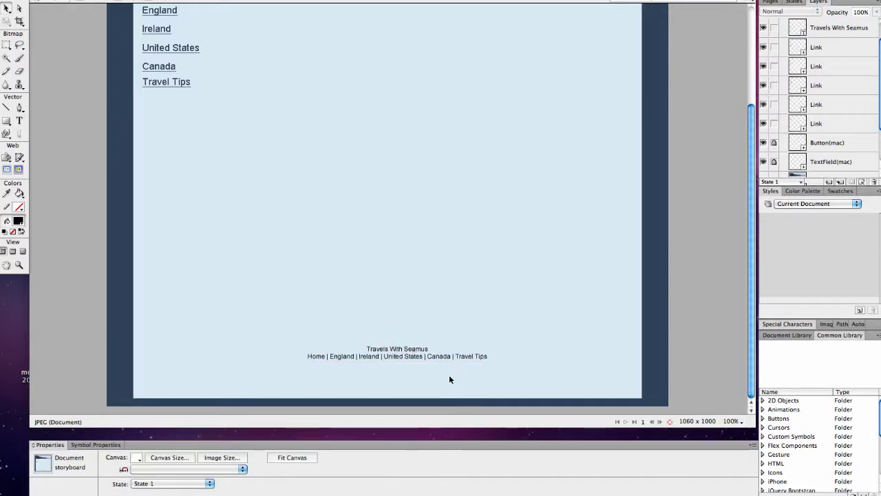
drag(438, 356, 437, 363)
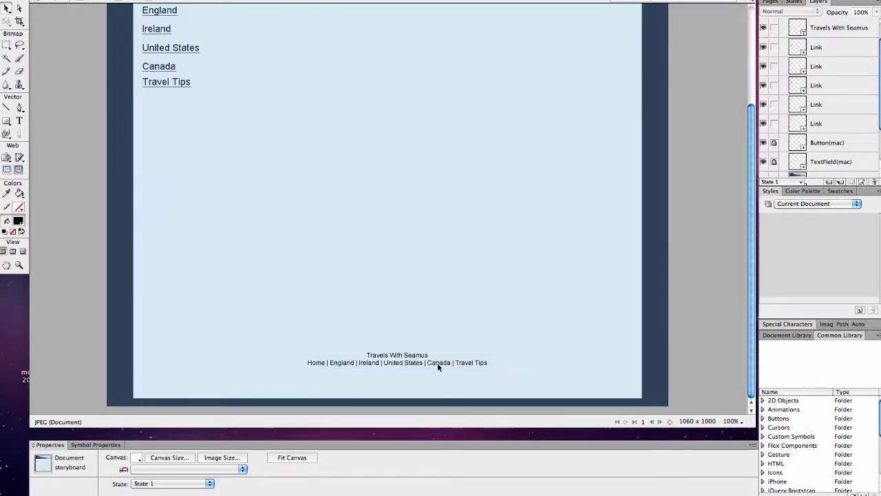
click(437, 363)
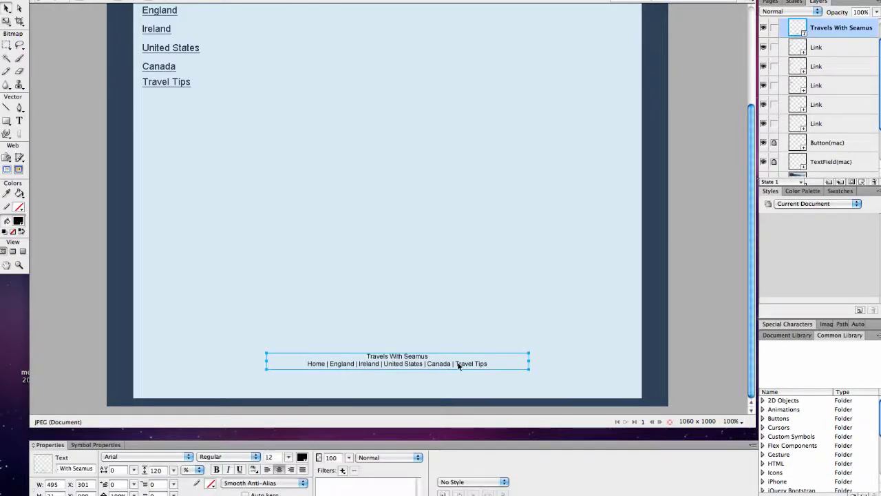
- Add a third footer line containing the contact e-mail address
key(t)
click(497, 364)
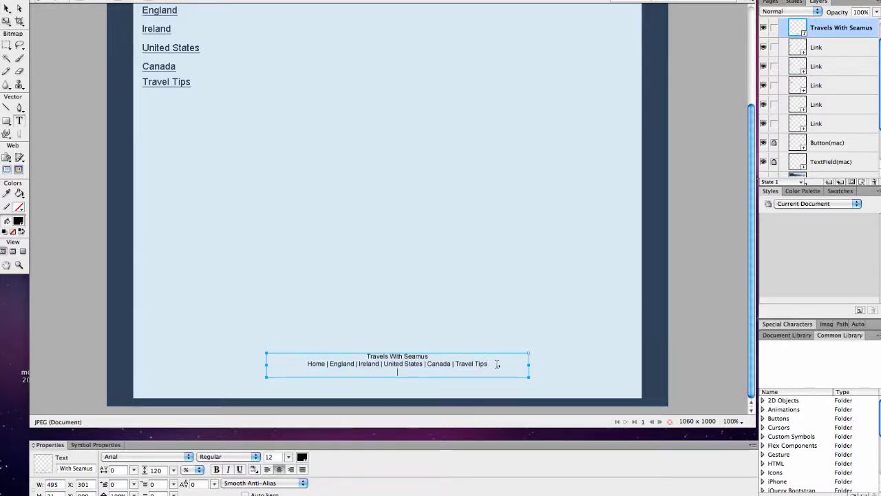
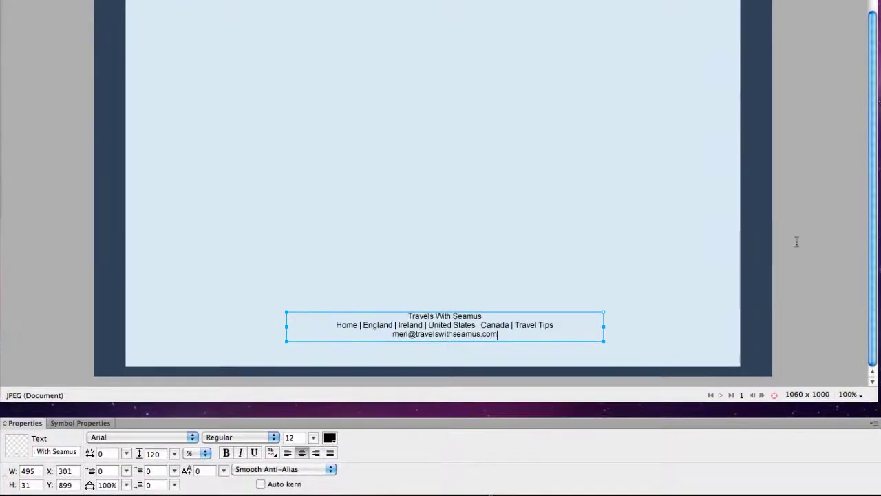
scroll(719, 259, up, 10)
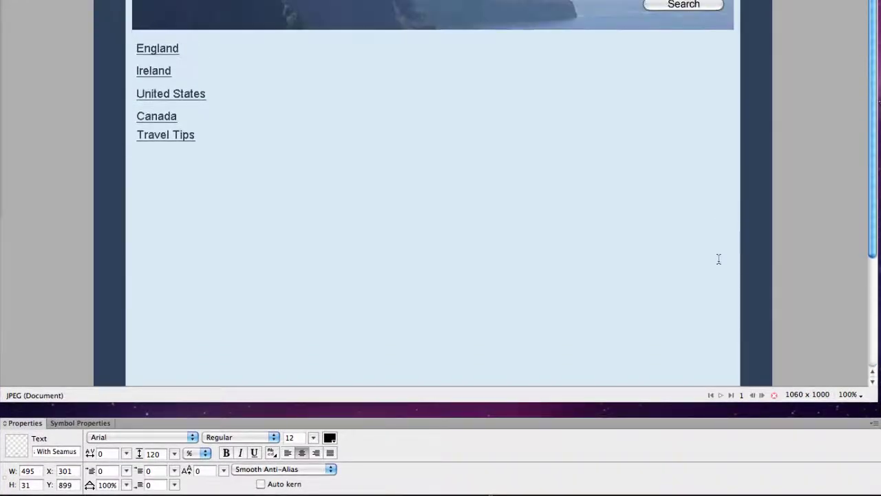
scroll(719, 259, down, 2)
scroll(719, 259, up, 3)
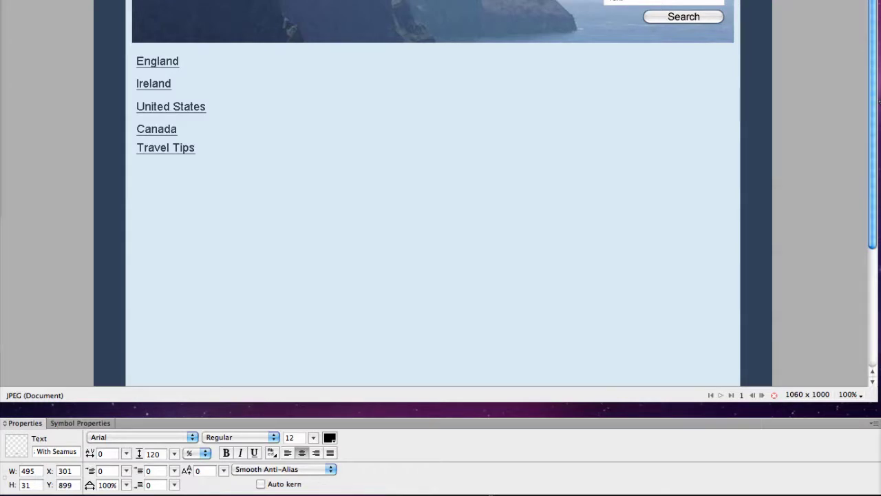
click(816, 48)
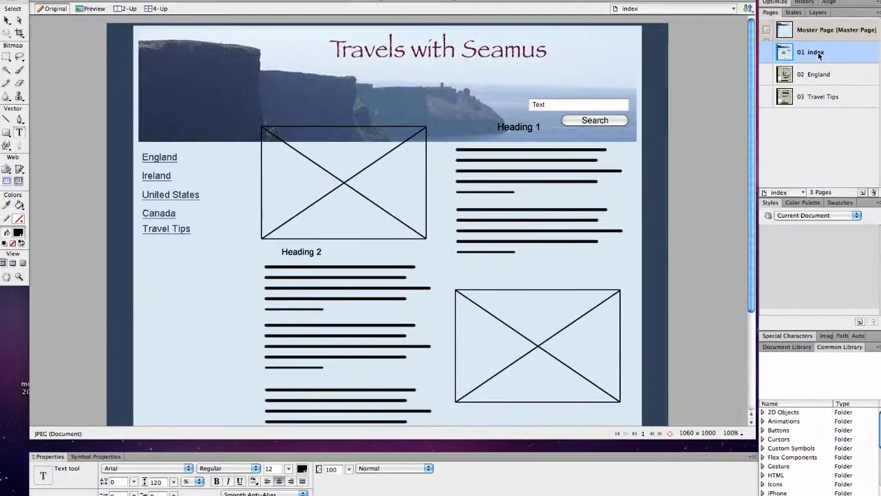
scroll(557, 183, down, 5)
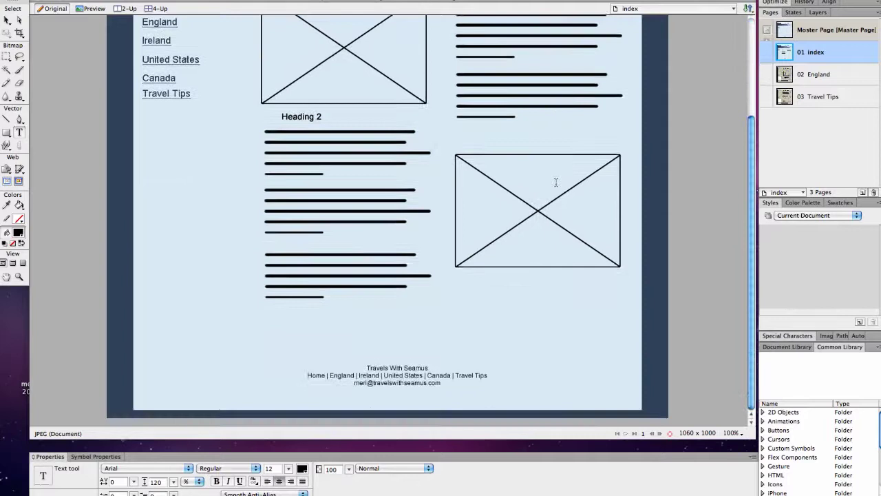
click(557, 182)
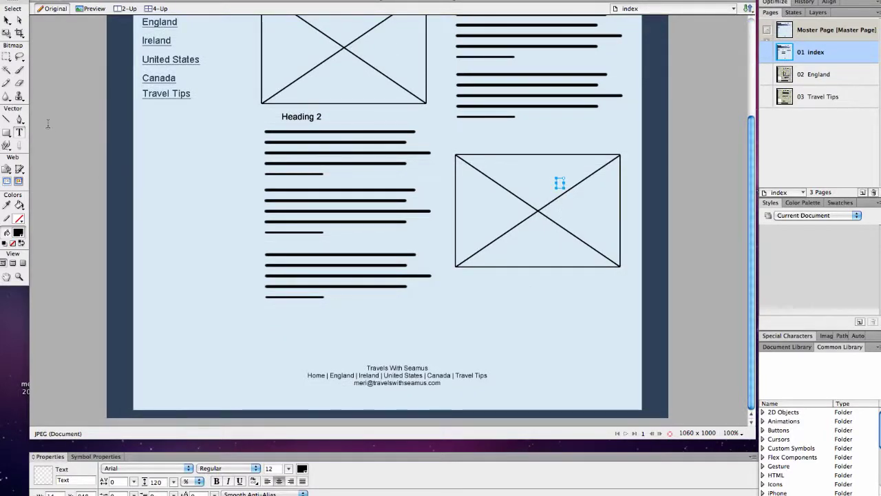
click(7, 20)
click(194, 170)
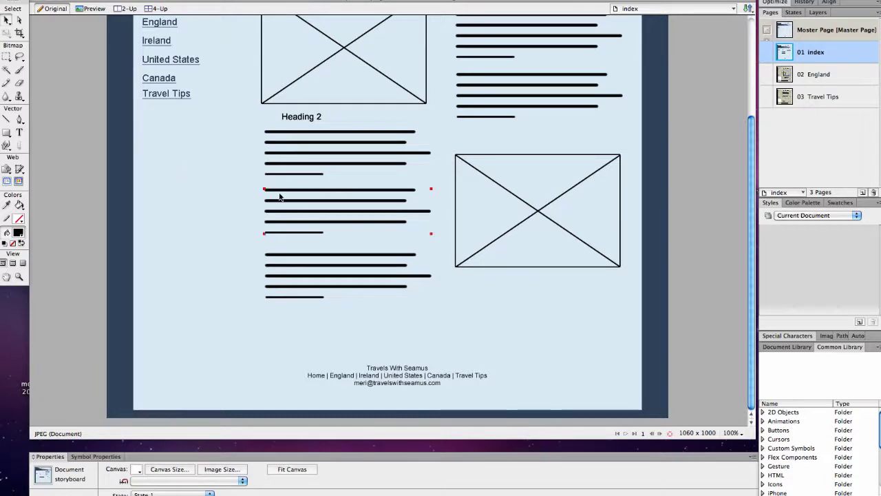
right_click(391, 320)
click(332, 241)
drag(597, 333, 289, 33)
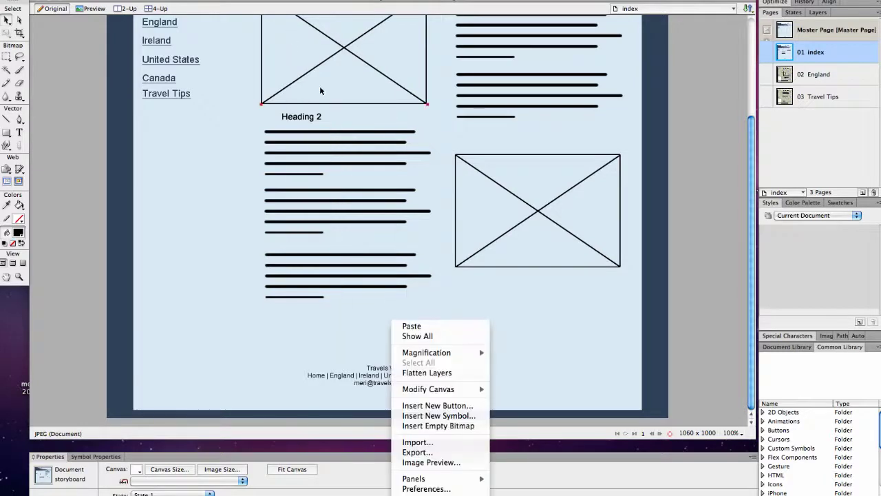
click(372, 204)
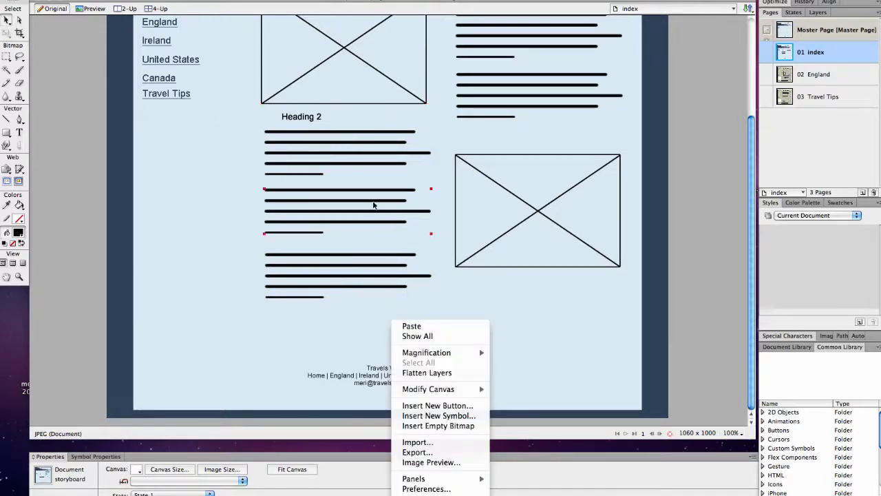
click(126, 5)
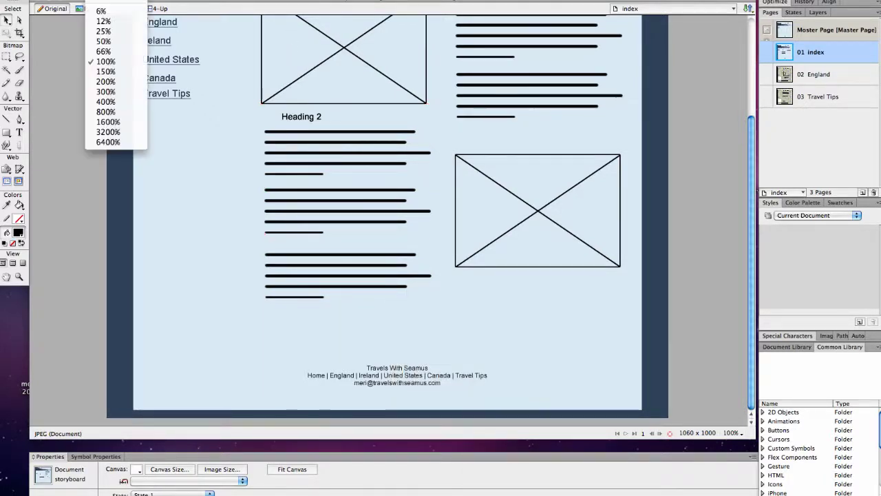
- At 50% zoom, move the index page's wireframe content slightly lower
click(103, 41)
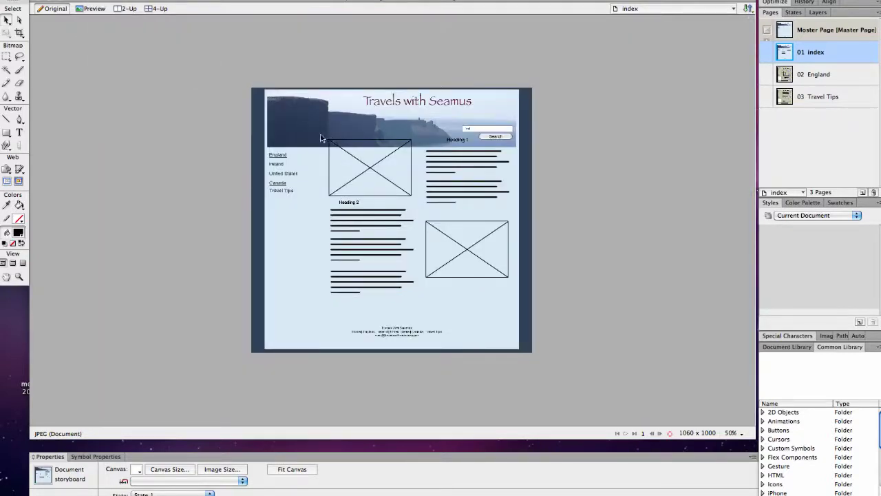
drag(321, 135, 519, 305)
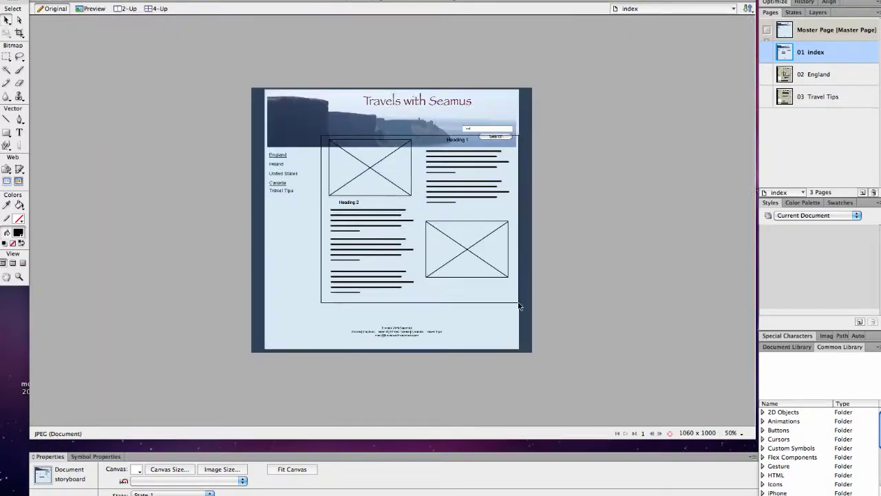
drag(435, 251, 406, 245)
double_click(406, 245)
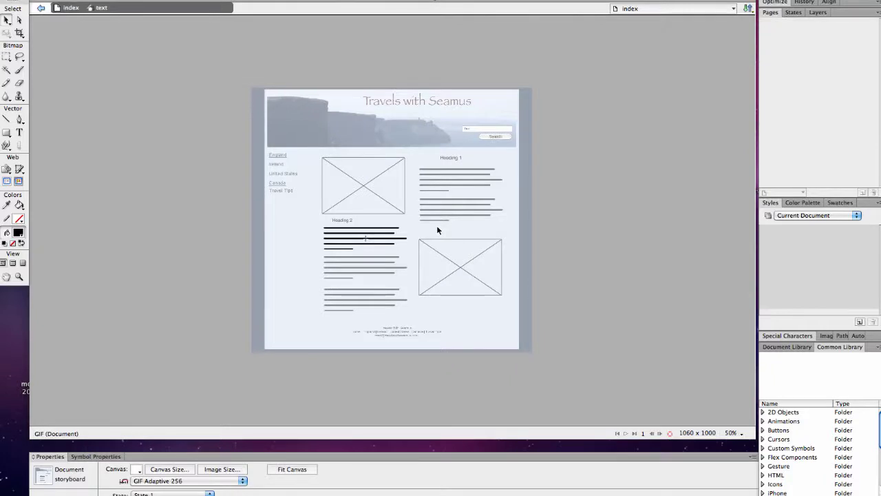
click(70, 8)
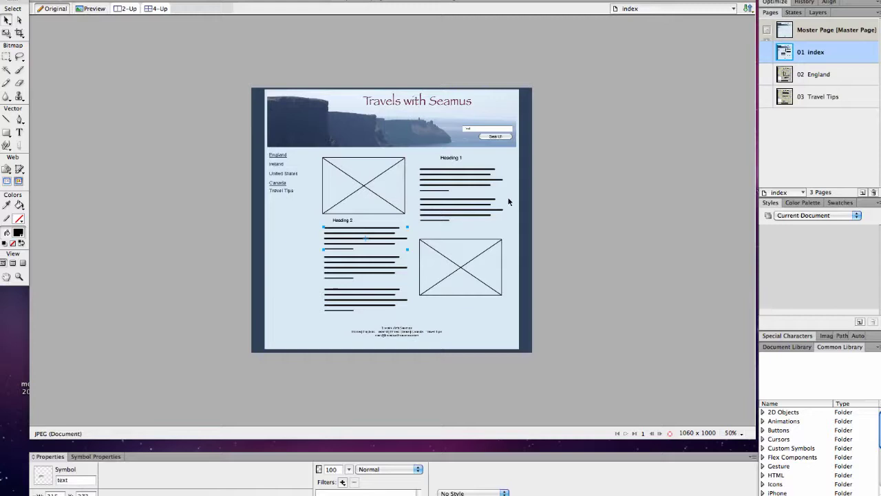
- Left-align Heading 1 and Heading 2 with their paragraphs' left edges
click(454, 162)
drag(453, 162, 434, 165)
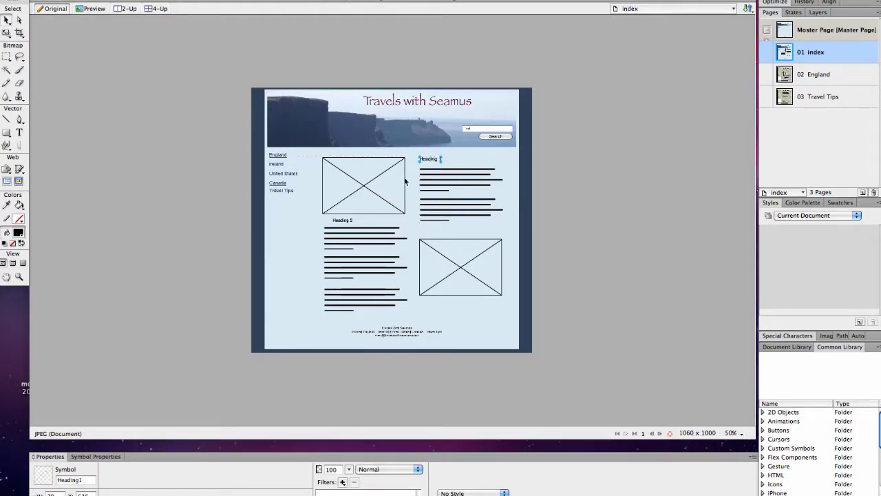
drag(341, 224, 333, 224)
click(116, 3)
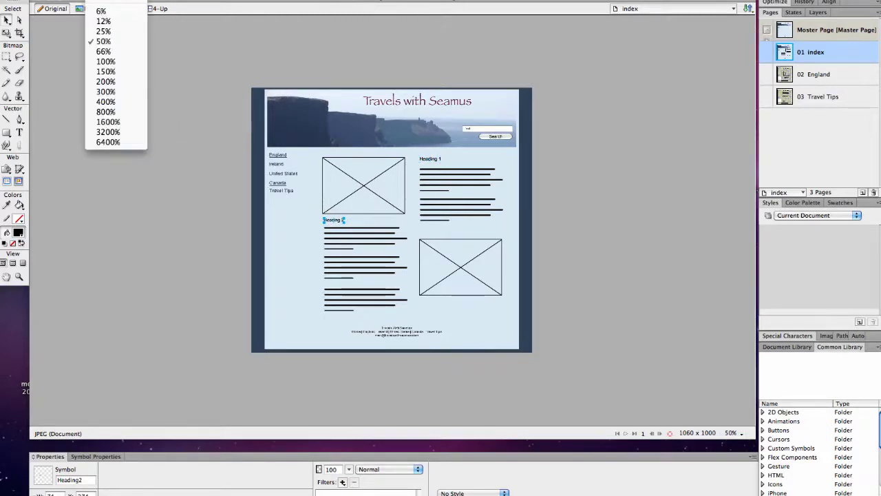
- At 100% zoom, give Heading 2 the dark maroon colour 591527
click(110, 63)
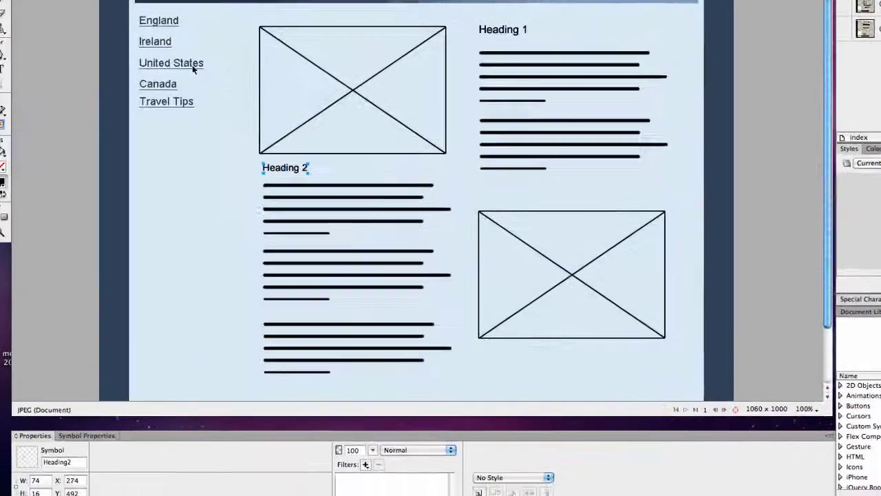
click(105, 424)
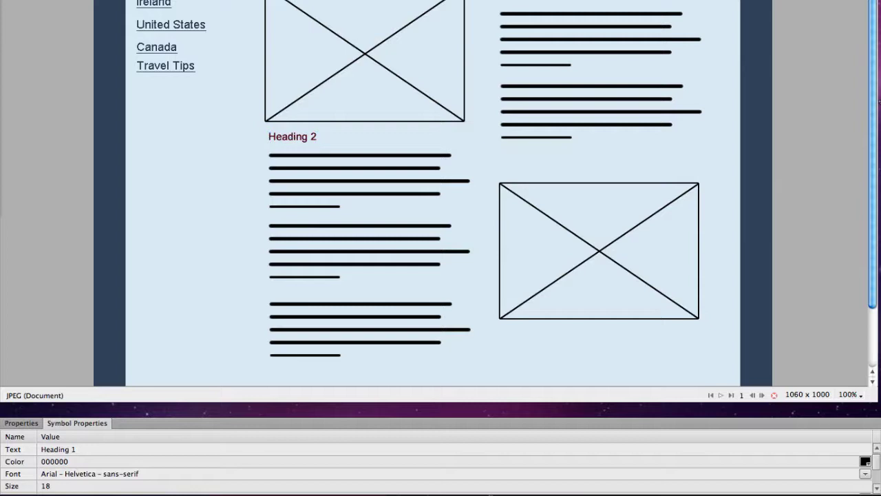
click(402, 202)
drag(69, 461, 40, 461)
mouse_move(168, 490)
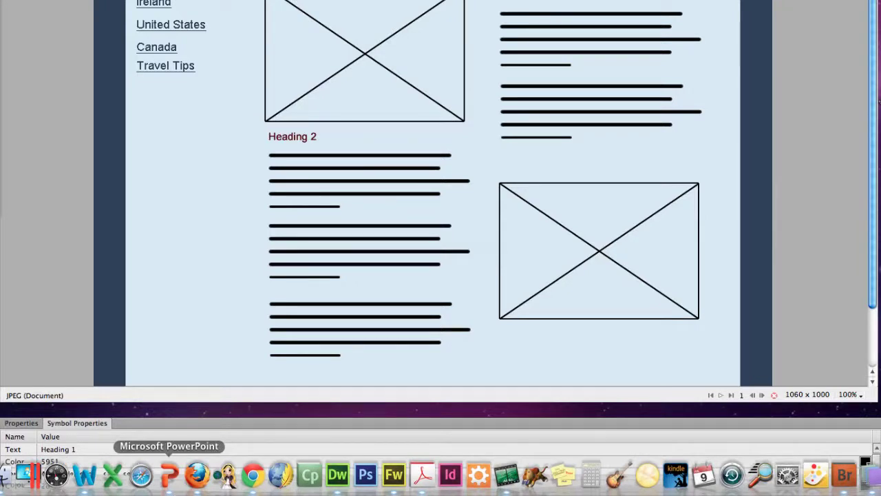
text(27)
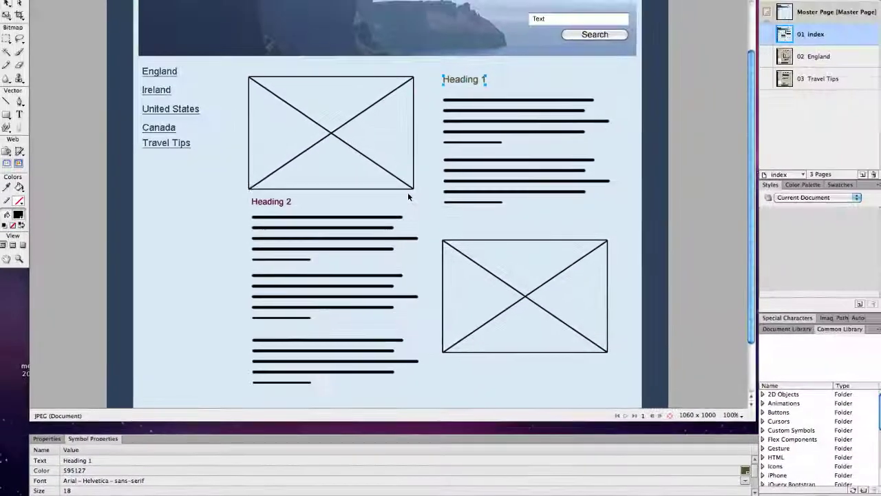
click(409, 193)
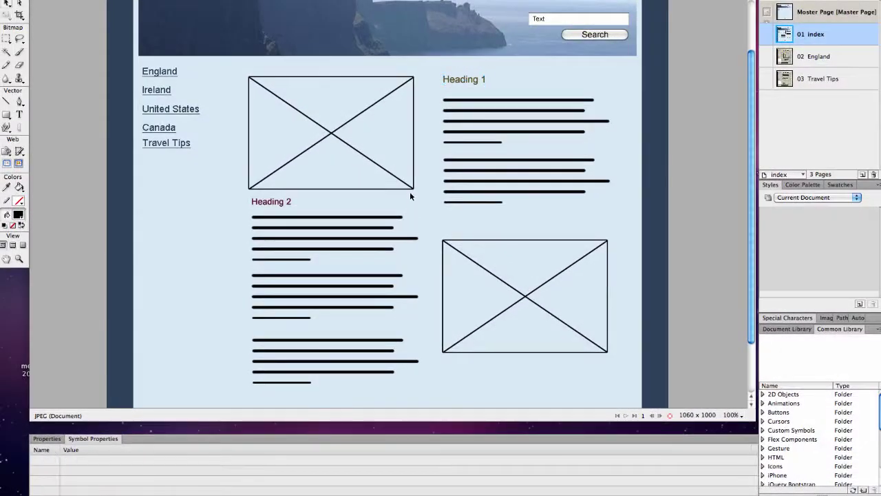
click(289, 202)
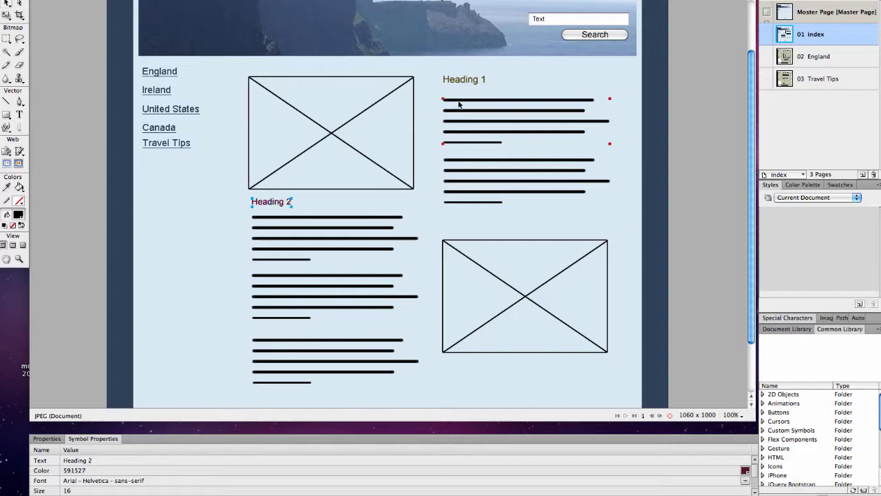
- Begin correcting Heading 1's colour value toward 591527
click(467, 80)
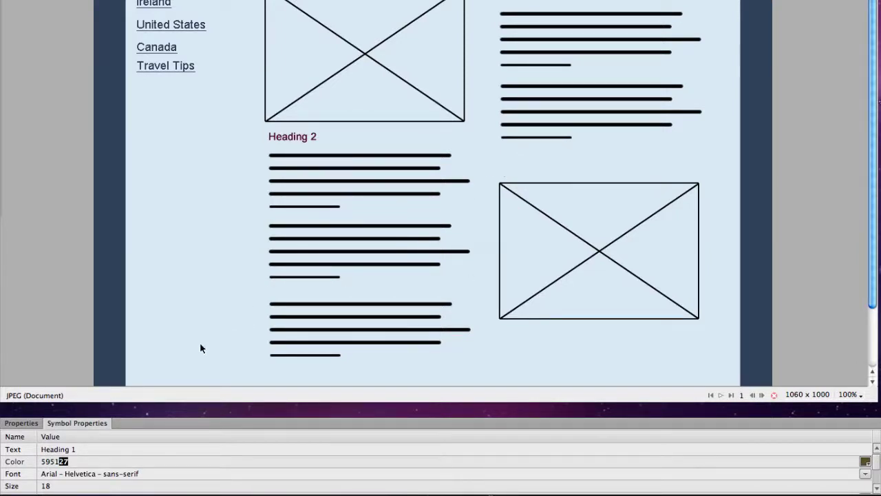
key(Return)
key(BackSpace)
text(1)
- Set Heading 1's colour to 591527 so it matches Heading 2
click(498, 238)
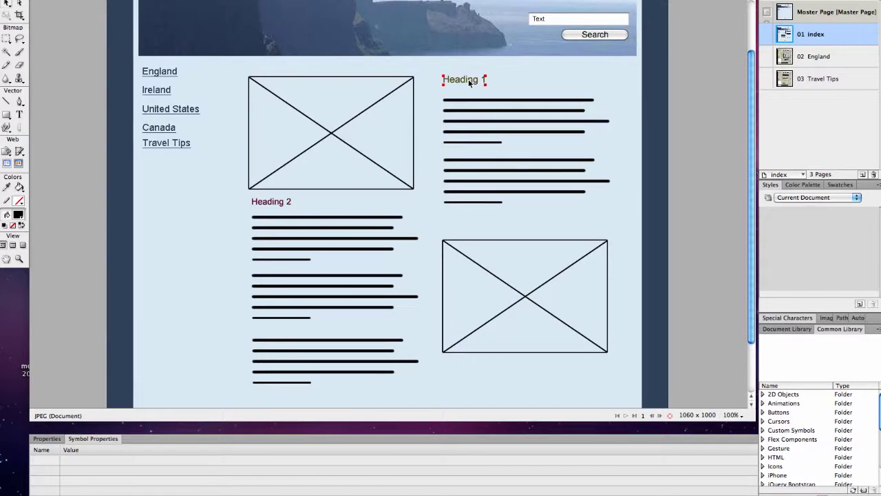
click(469, 82)
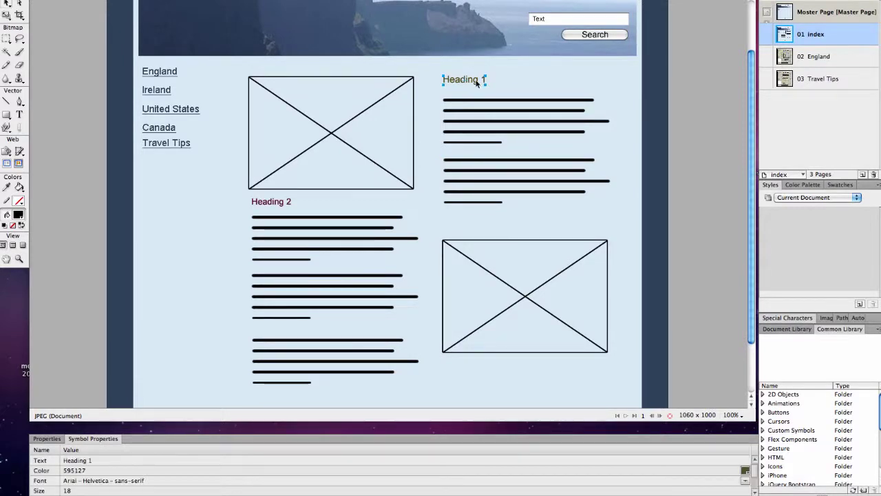
click(274, 203)
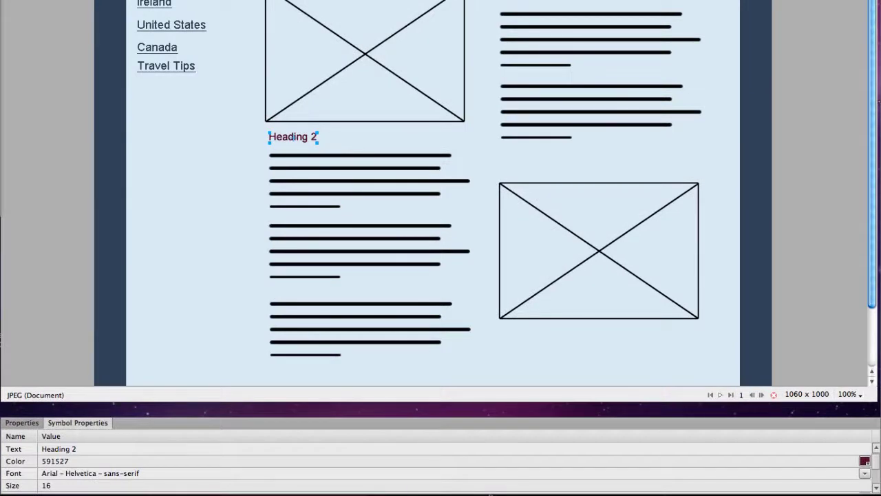
key(Escape)
click(55, 461)
text(5)
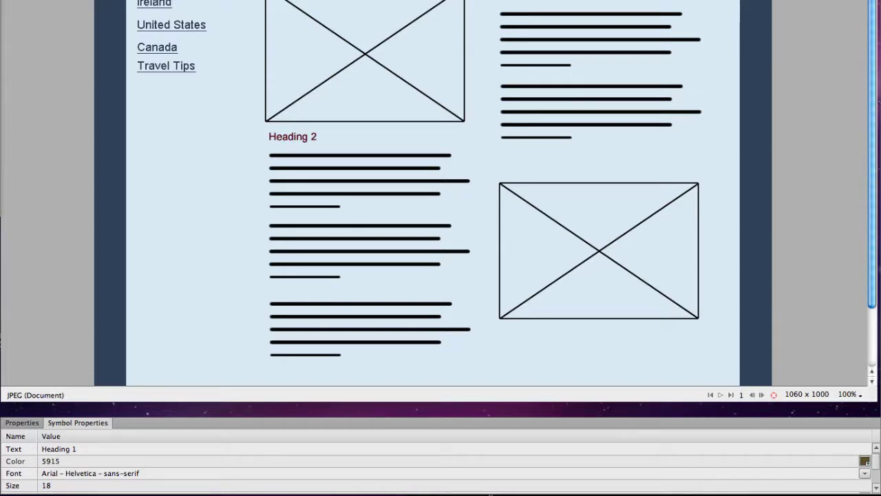
key(Return)
drag(875, 108, 712, 291)
scroll(707, 358, down, 3)
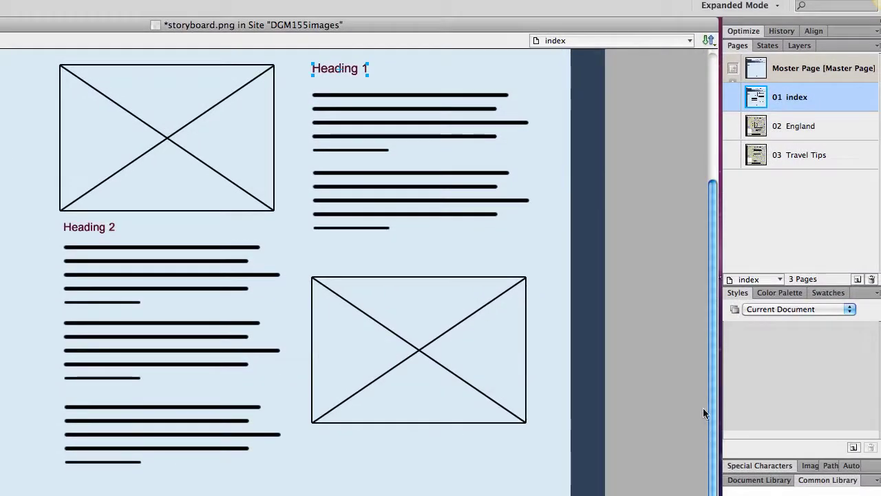
scroll(703, 411, up, 3)
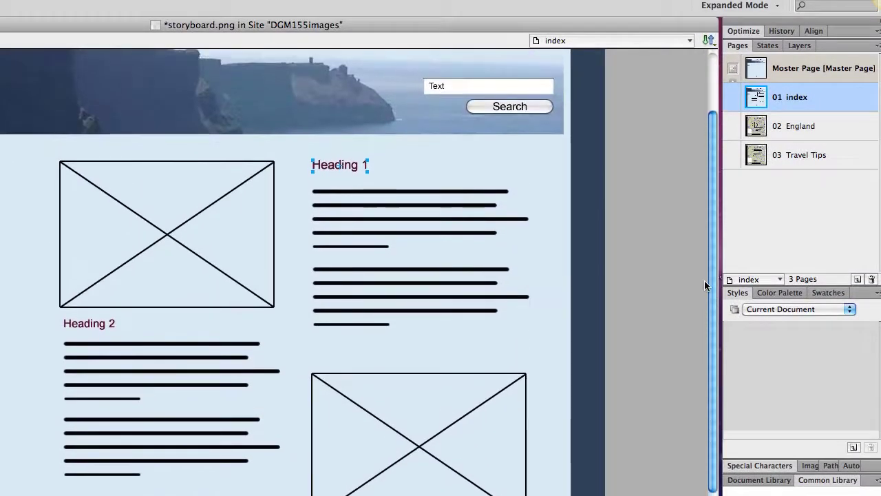
- On the 02 England page at 50% zoom, lower the text lines and raise the placeholder box
click(827, 126)
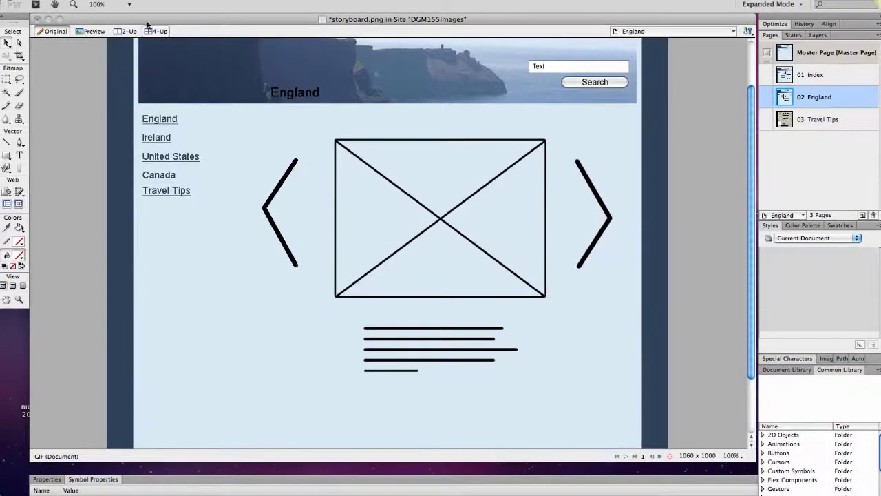
click(128, 5)
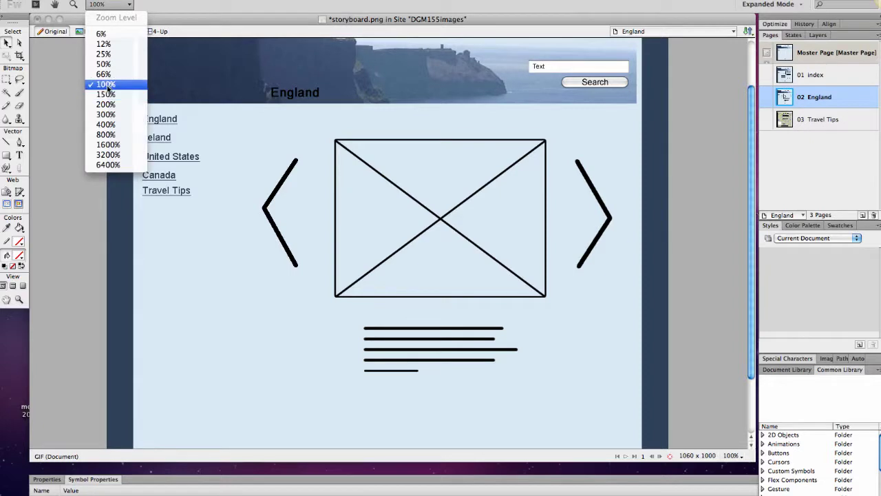
click(105, 64)
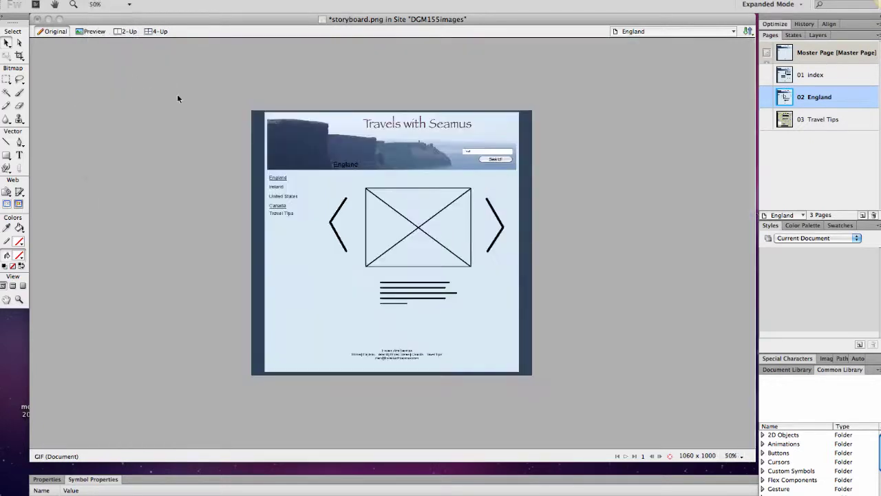
click(428, 284)
drag(415, 300, 412, 331)
drag(418, 252, 418, 290)
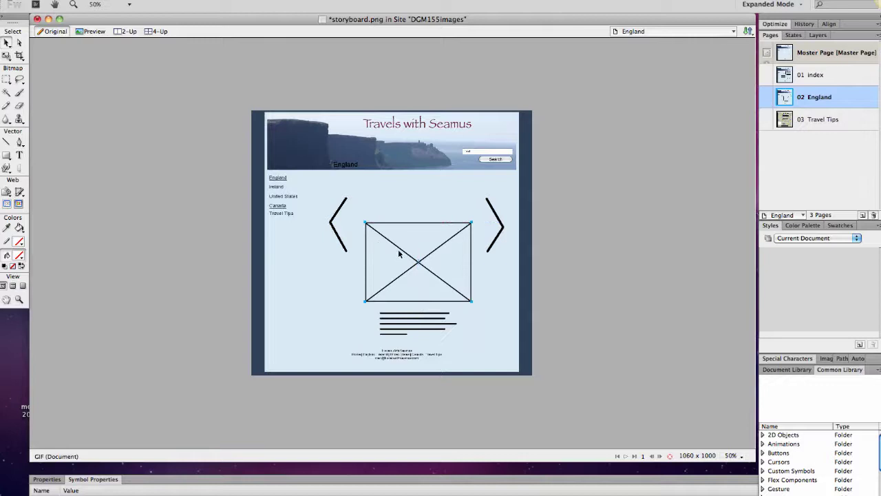
drag(398, 250, 398, 238)
- Nudge both arrows down and move the England heading just below the banner
mouse_move(340, 237)
mouse_down()
mouse_move(344, 258)
mouse_move(326, 218)
mouse_move(327, 189)
mouse_up()
key(ctrl+z)
key(Down)
key(Down)
key(Down)
key(Down)
key(Down)
key(Down)
key(Down)
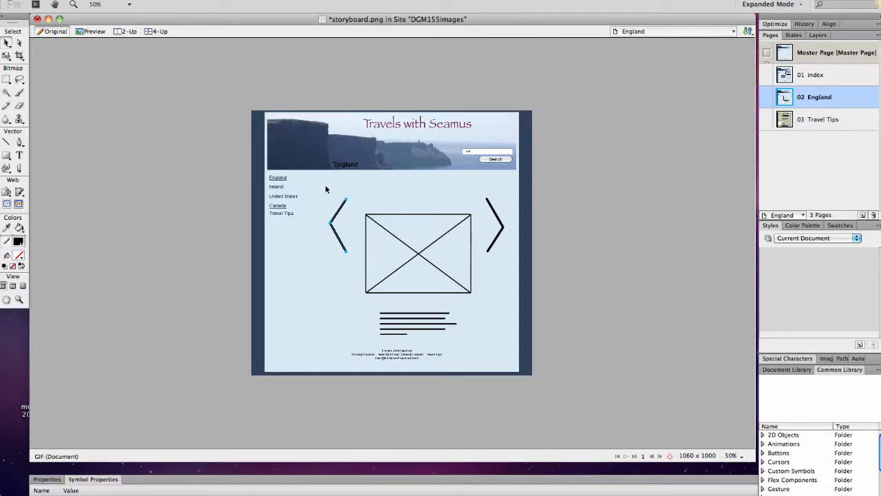
key(Down)
key(Down)
key(Down)
key(Down)
key(Down)
key(Down)
key(Down)
key(Down)
key(Down)
key(Down)
key(Down)
key(Down)
key(Down)
key(Down)
key(Down)
key(Down)
key(Down)
key(Down)
key(Down)
key(Down)
mouse_move(478, 195)
mouse_down()
mouse_move(505, 218)
mouse_move(508, 256)
mouse_up()
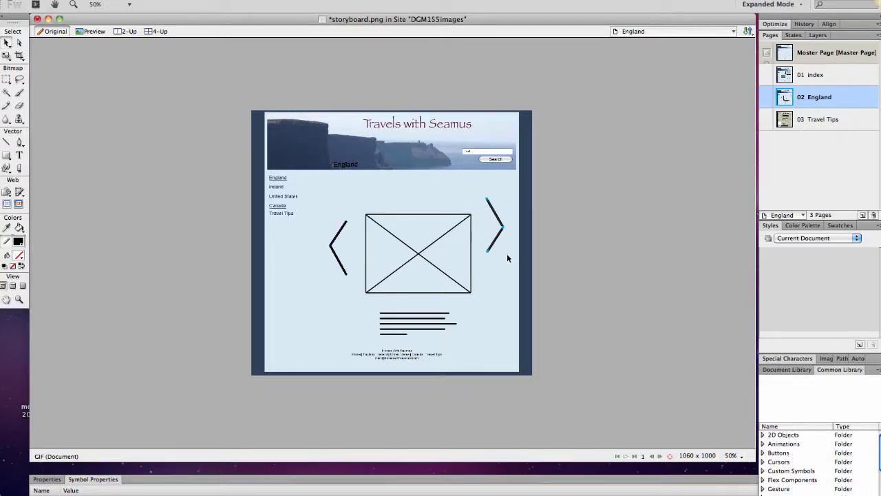
key(Down)
key(Down)
key(Down)
key(Down)
key(Down)
key(Down)
key(Down)
key(Down)
key(Down)
key(Down)
key(Down)
key(Down)
key(Down)
key(Down)
key(Down)
key(Down)
key(Down)
key(Down)
key(Down)
key(Down)
click(353, 167)
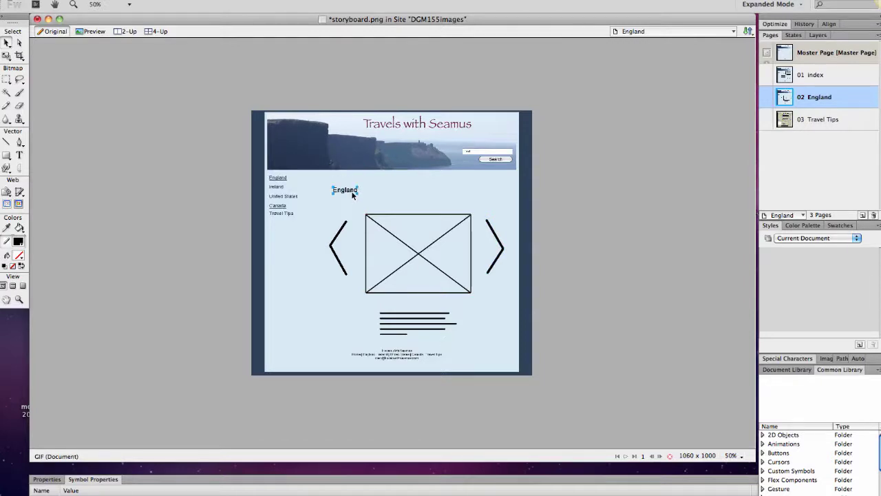
drag(352, 194, 354, 190)
- At 100% zoom, colour the England heading maroon 591527, then go to the 03 Travel Tips page
click(117, 5)
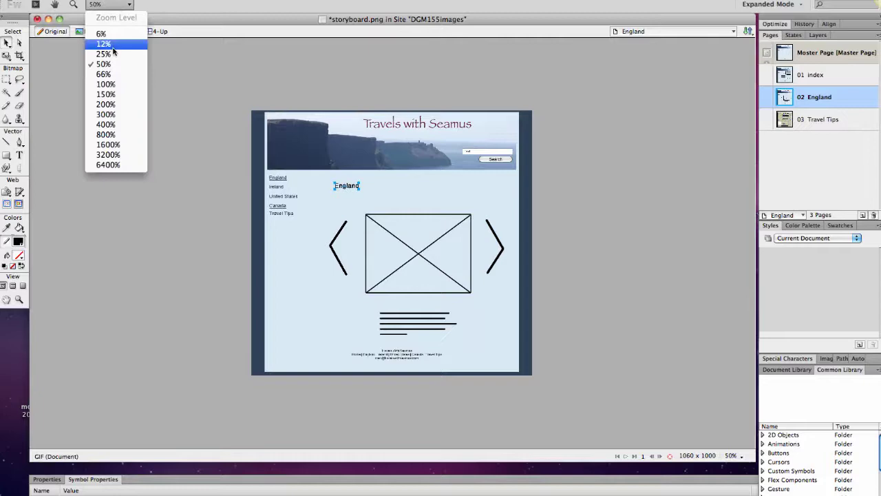
click(109, 84)
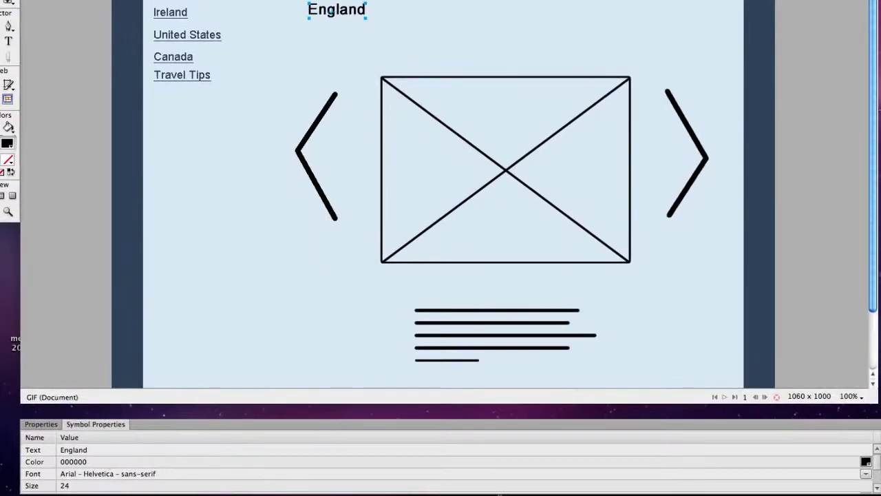
click(105, 460)
text(591527)
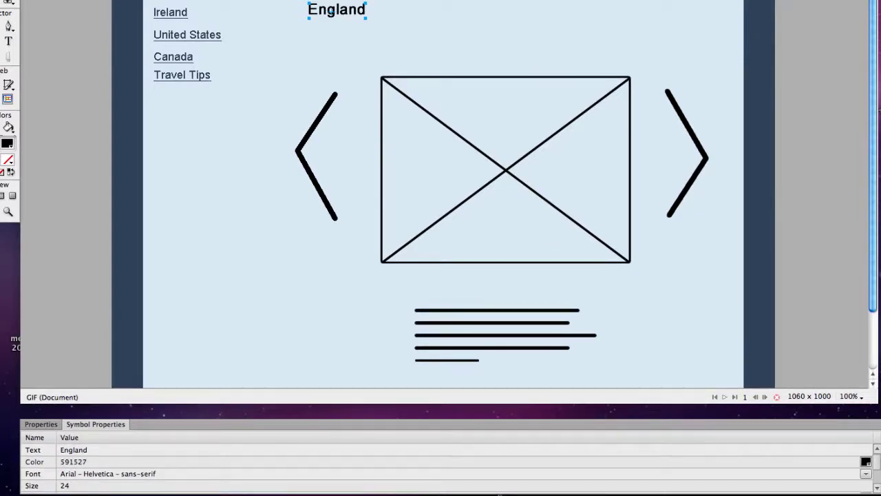
key(Return)
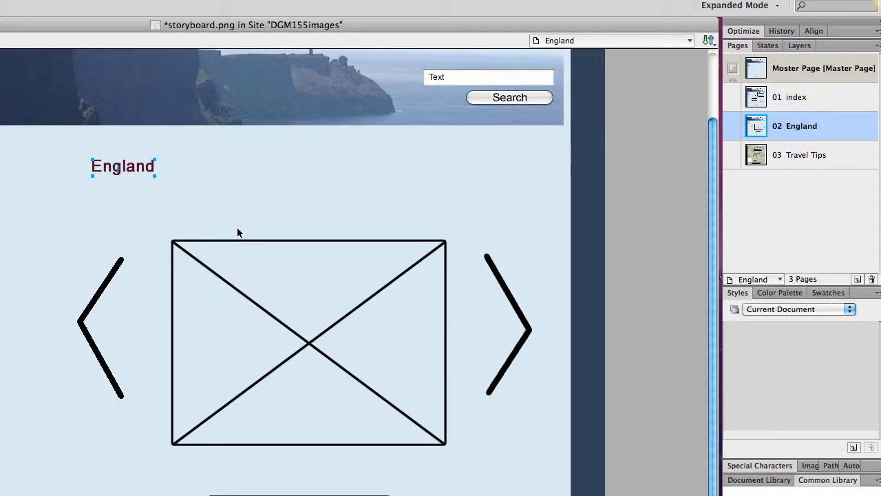
click(820, 155)
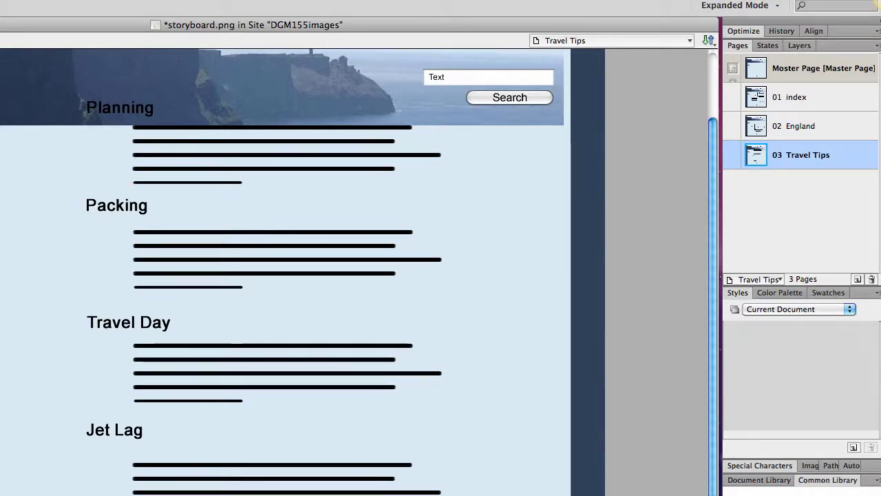
- Move the four Travel Tips headings and their text lines below the banner, then save the storyboard
key(super+minus)
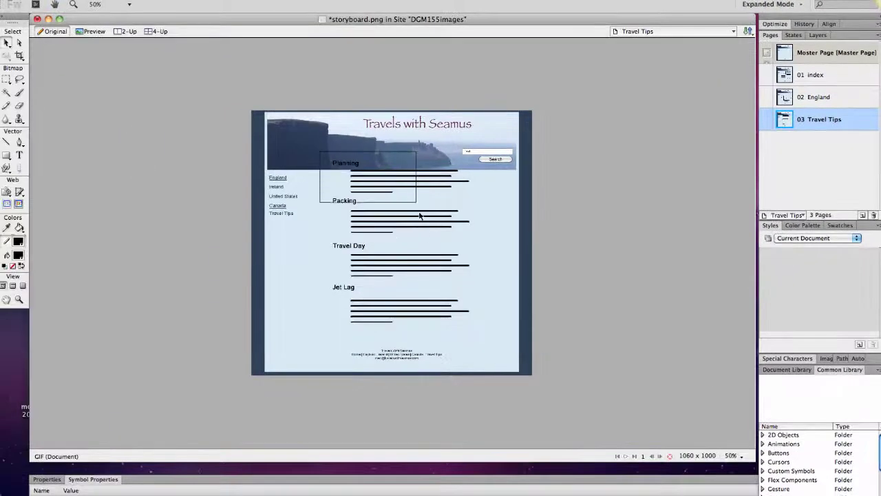
drag(420, 215, 481, 340)
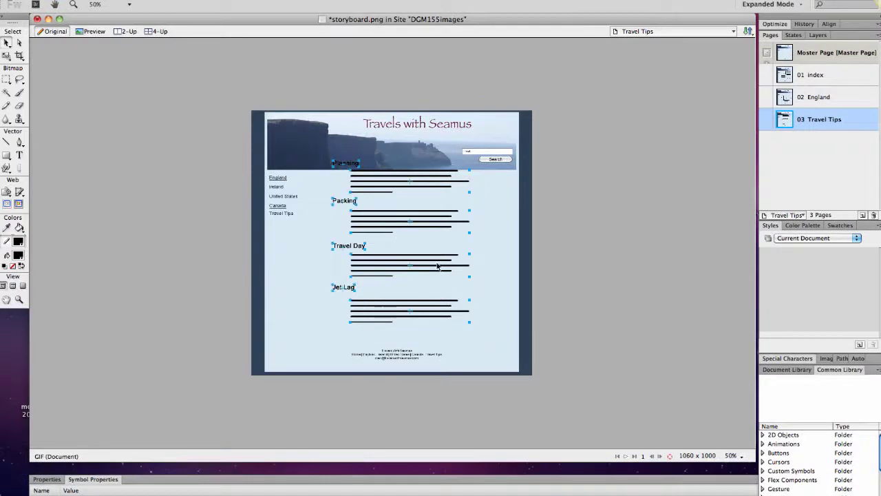
drag(437, 266, 437, 279)
click(491, 276)
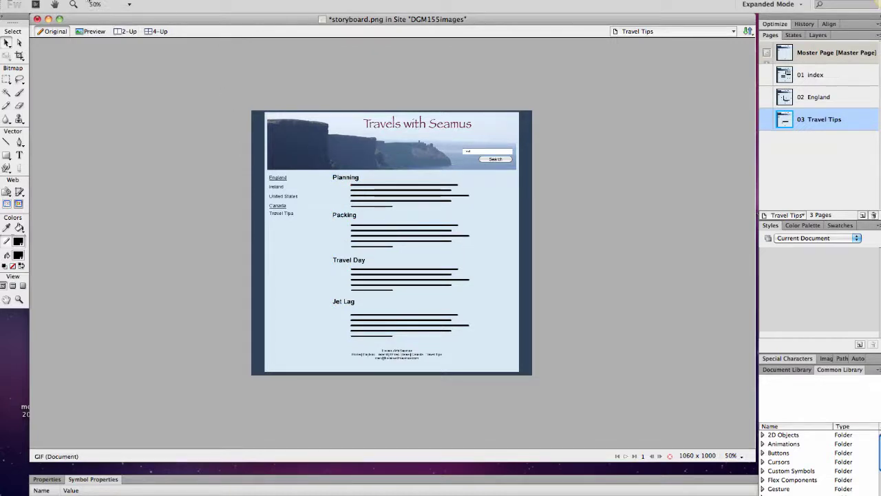
click(82, 0)
click(95, 80)
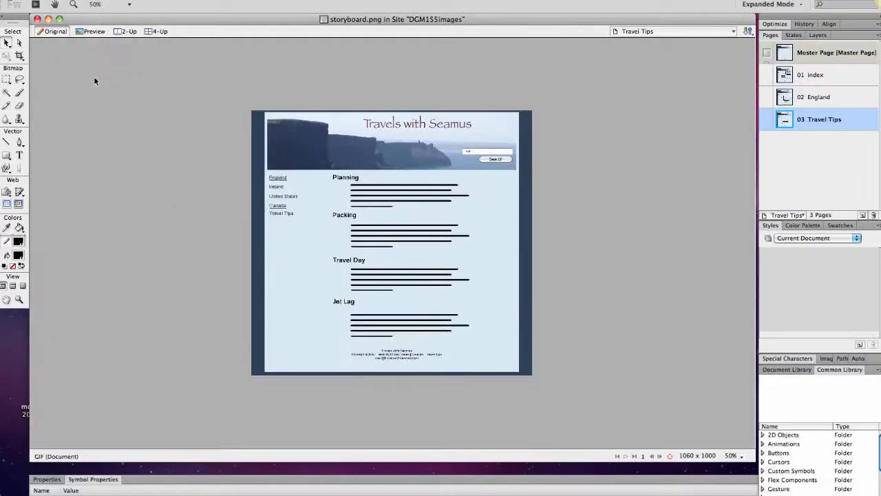
- Export all pages as Adobe PDF to storyboard.pdf, viewing the PDF after export
click(83, 1)
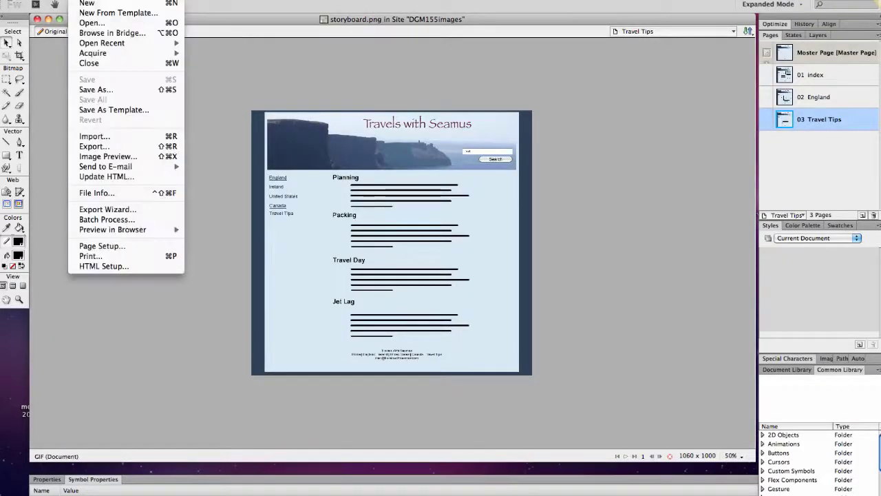
click(104, 146)
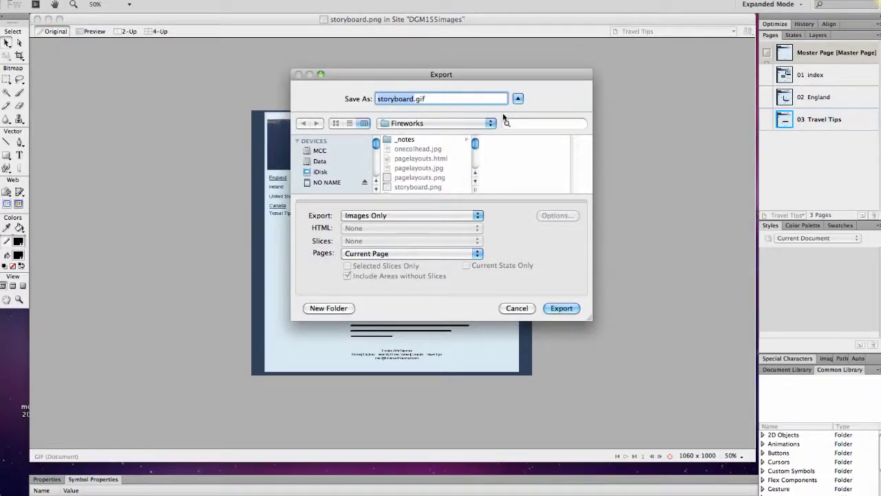
click(478, 216)
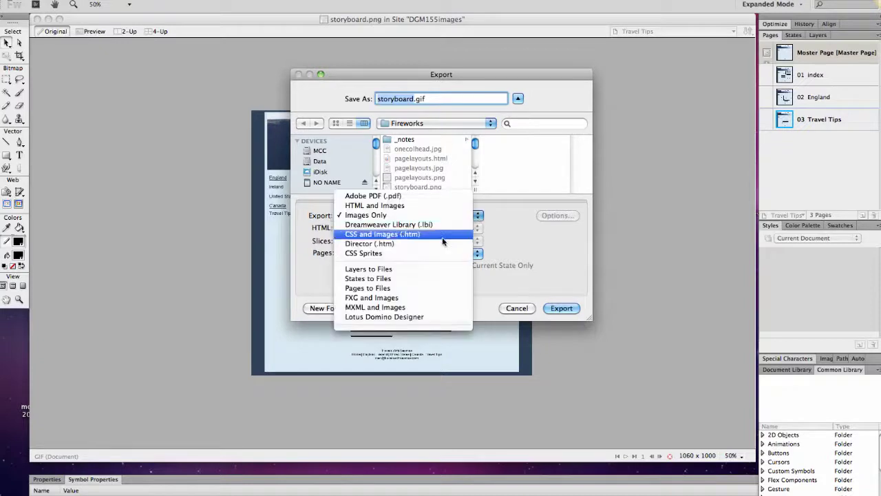
click(433, 196)
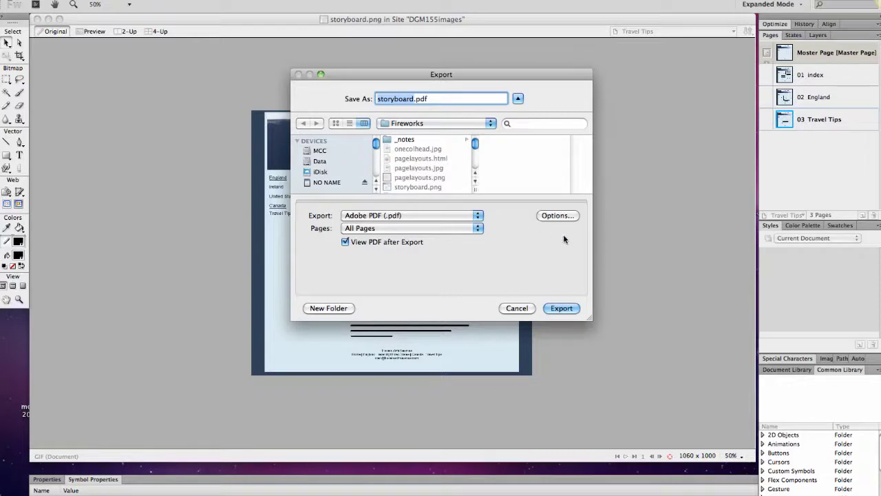
click(572, 308)
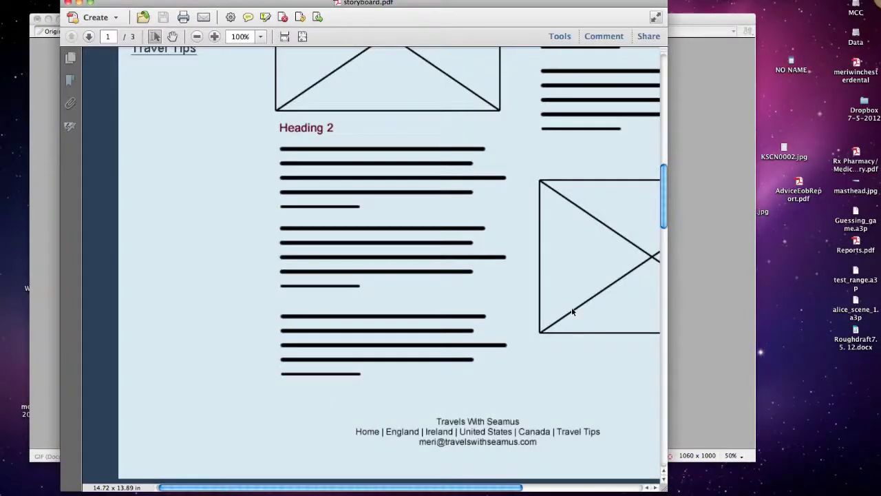
- Set the Acrobat zoom for storyboard.pdf to 50%
scroll(571, 310, right, 5)
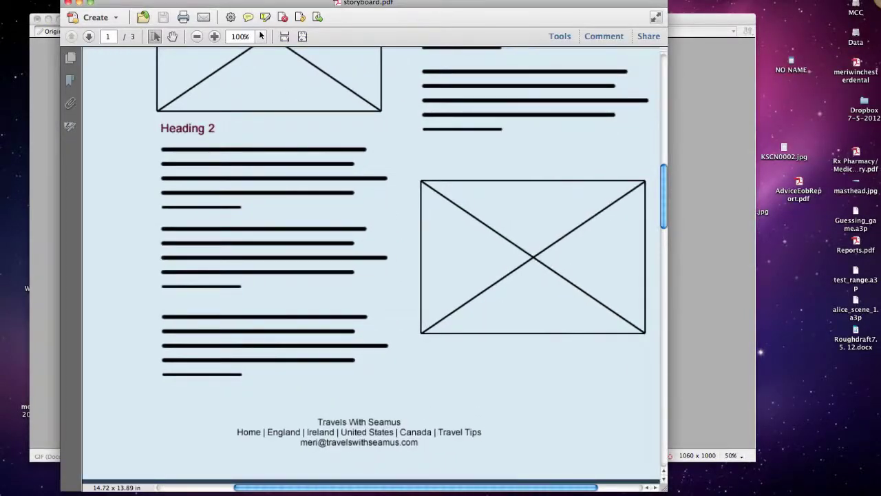
click(261, 36)
click(277, 71)
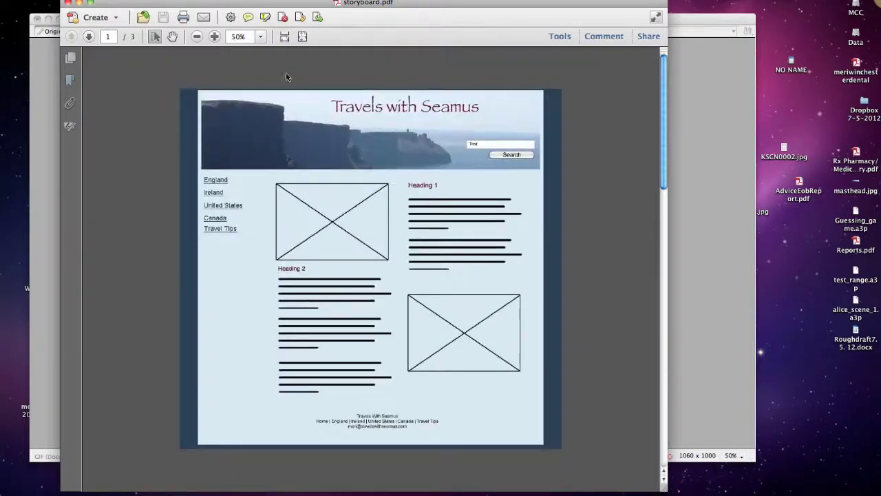
- Scroll through pages 1 to 3 of storyboard.pdf to review the maroon headings
scroll(365, 170, down, 5)
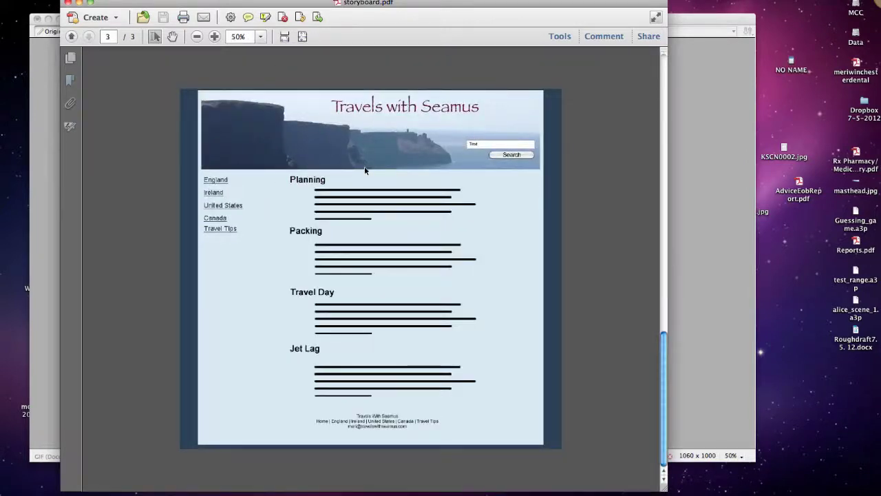
scroll(365, 170, up, 5)
scroll(365, 170, down, 3)
scroll(365, 170, up, 3)
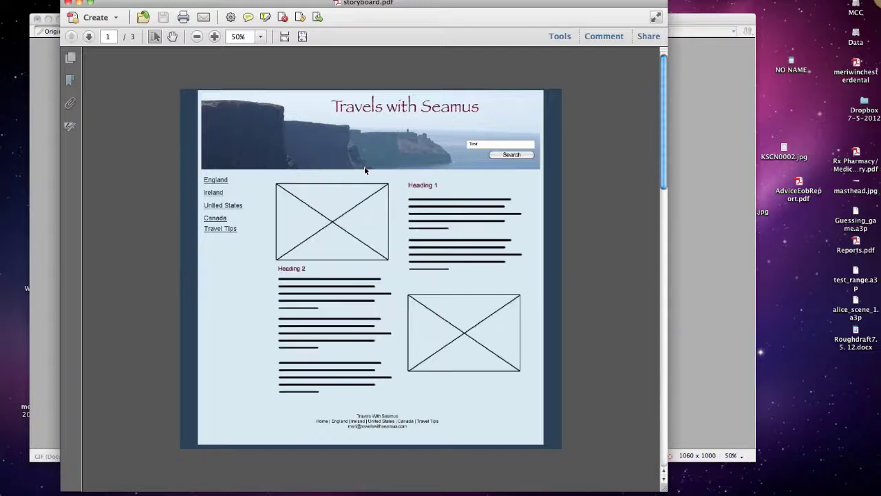
scroll(365, 170, down, 5)
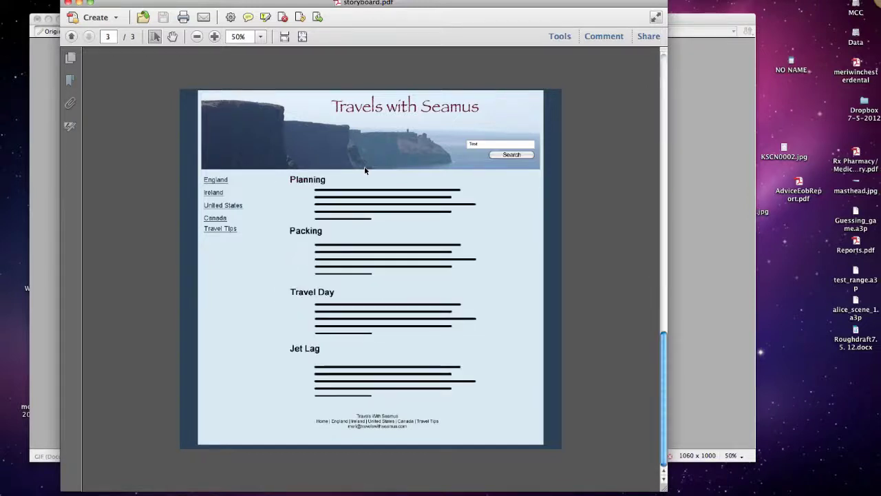
scroll(365, 170, up, 5)
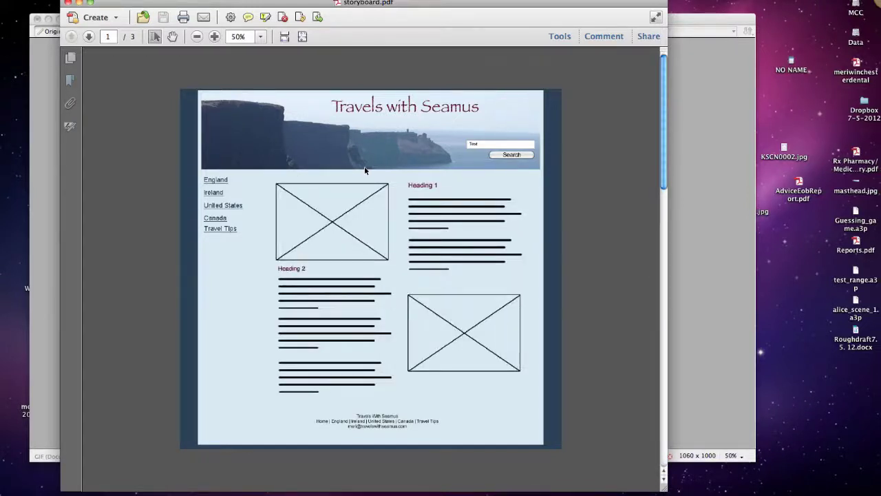
scroll(365, 170, down, 2)
scroll(365, 170, up, 1)
scroll(365, 170, up, 2)
scroll(365, 170, down, 2)
scroll(365, 170, up, 2)
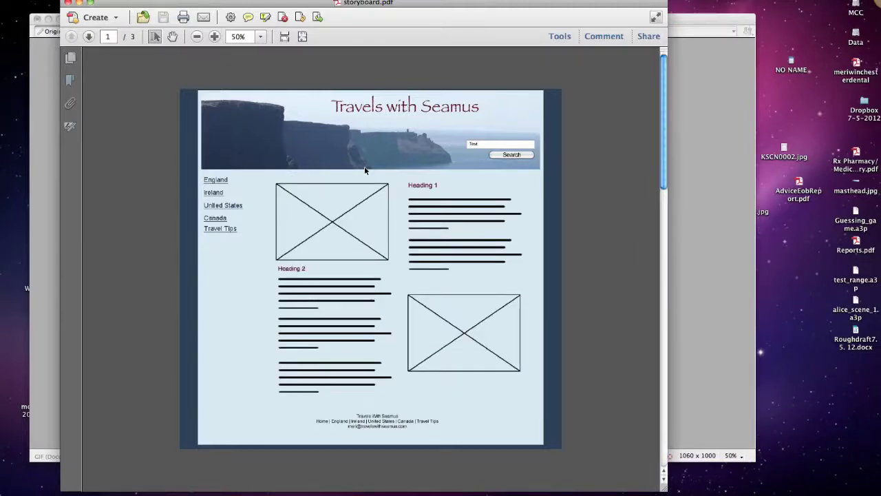